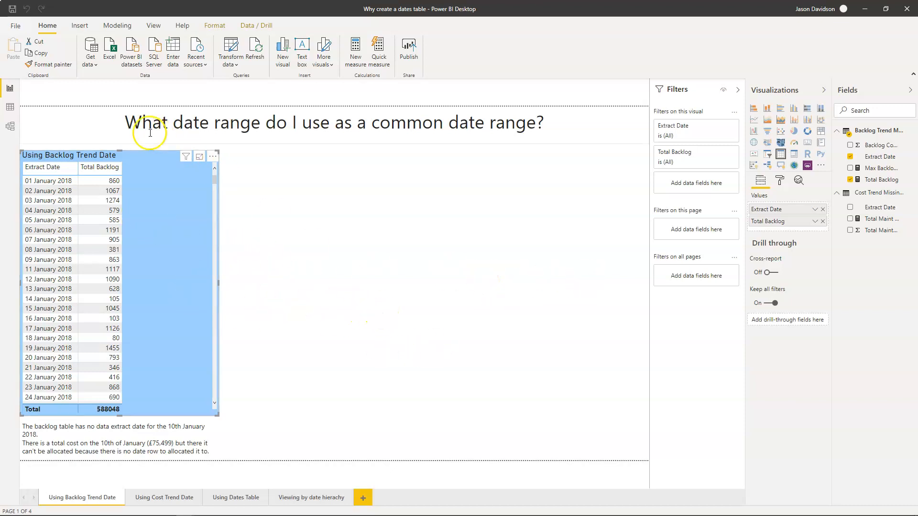
Step: Examine the backlog and cost tables in the data model and the Extract Date and Total Backlog columns in the report table
{"action": "left_click", "coordinate": [10, 126]}
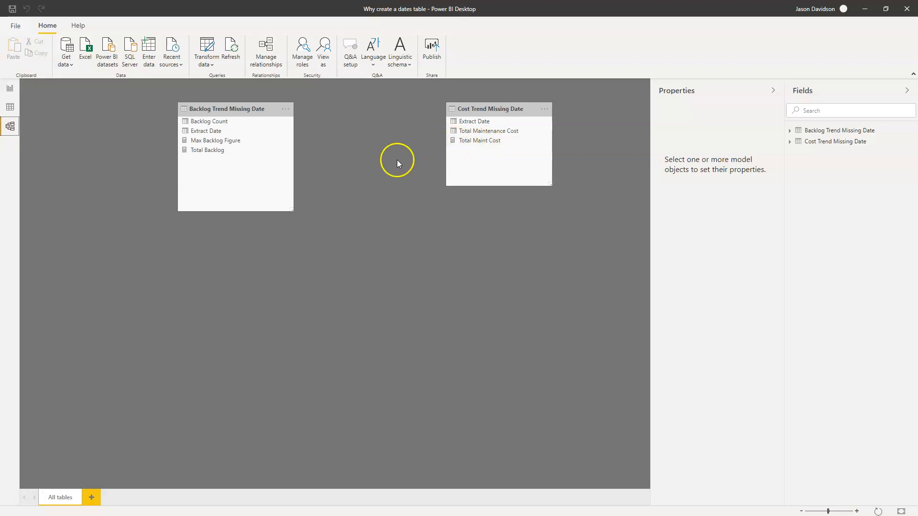
{"action": "left_click", "coordinate": [10, 89]}
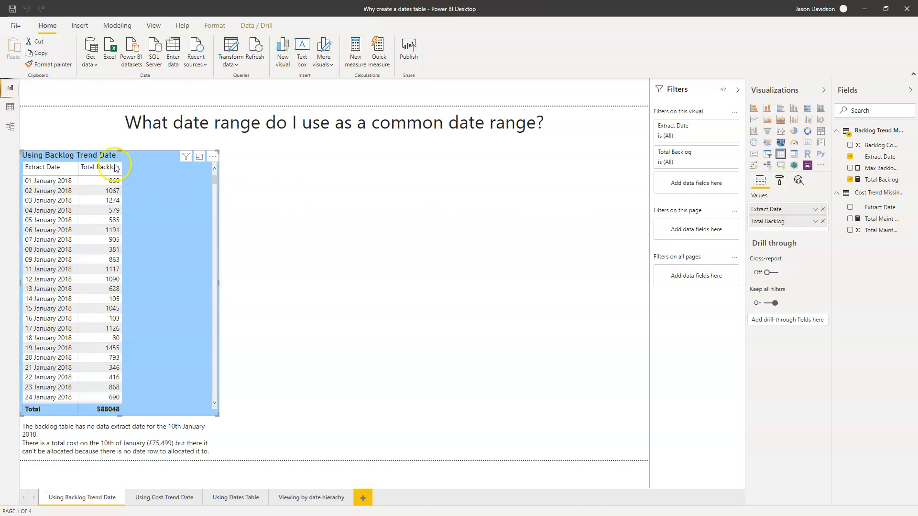
{"action": "left_click", "coordinate": [65, 181]}
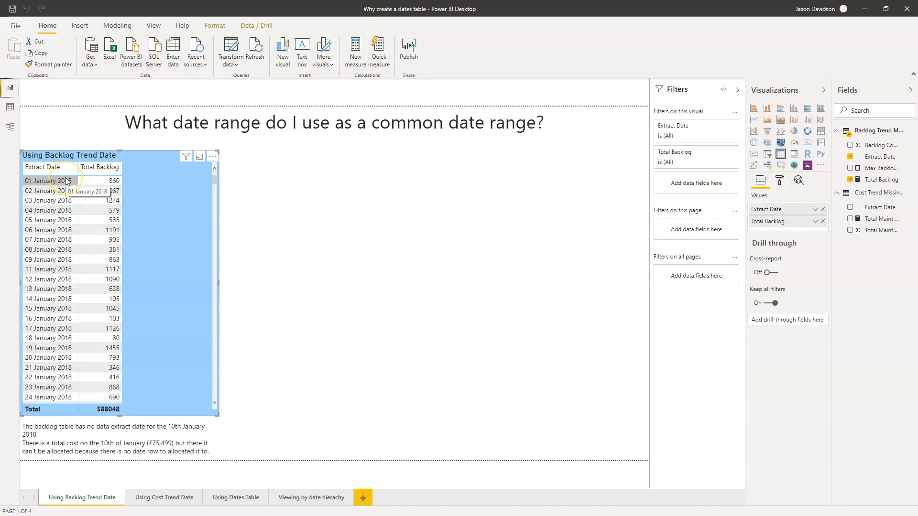
{"action": "left_click", "coordinate": [107, 181]}
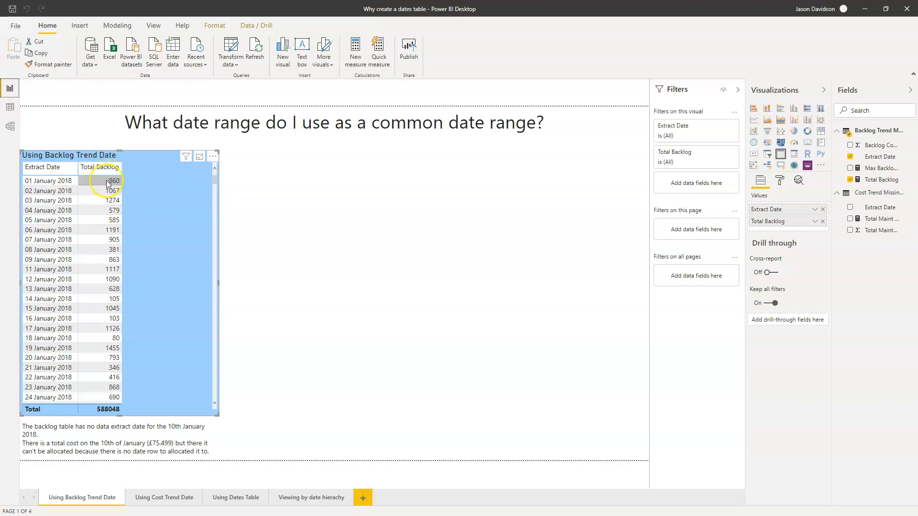
{"action": "left_click", "coordinate": [102, 173]}
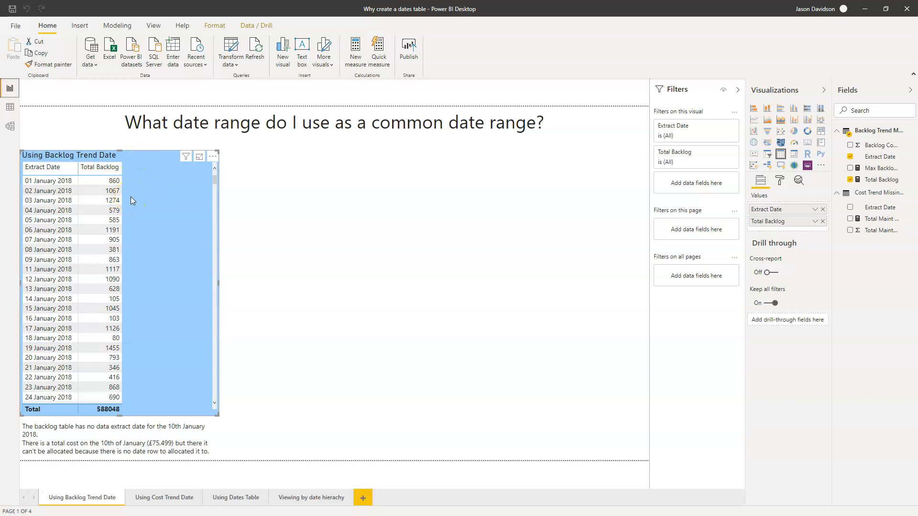
{"action": "left_click", "coordinate": [95, 178]}
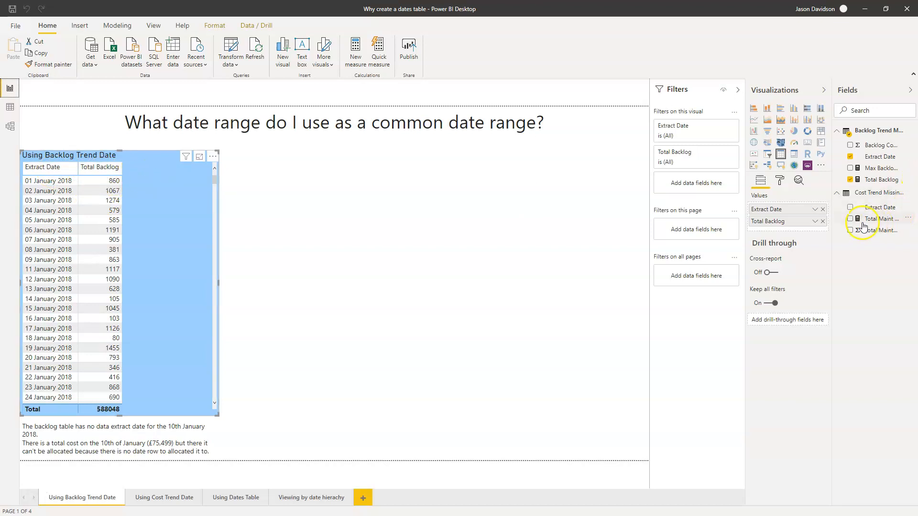
Step: Add the Total Maint Cost measure to the Using Backlog Trend Date table instead of the Total Maintenance Cost column
{"action": "left_click_drag", "start_coordinate": [874, 236], "coordinate": [791, 226]}
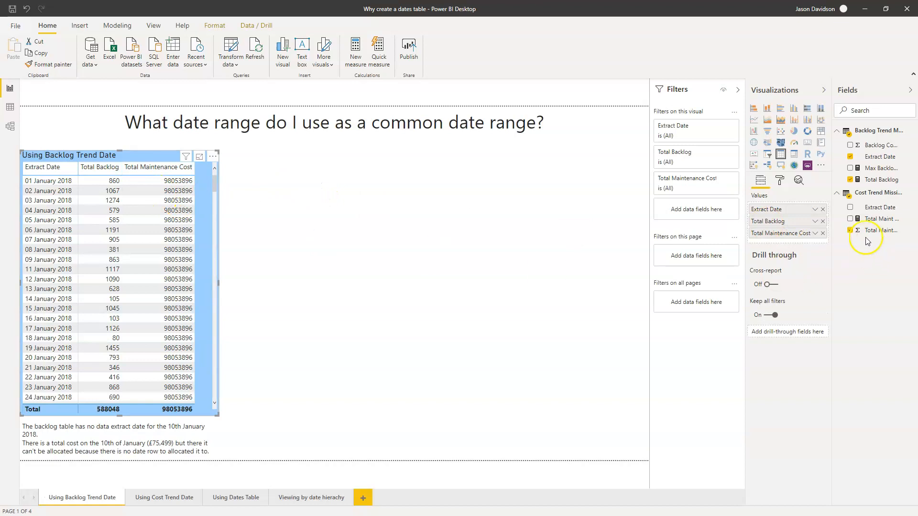
{"action": "left_click", "coordinate": [850, 233]}
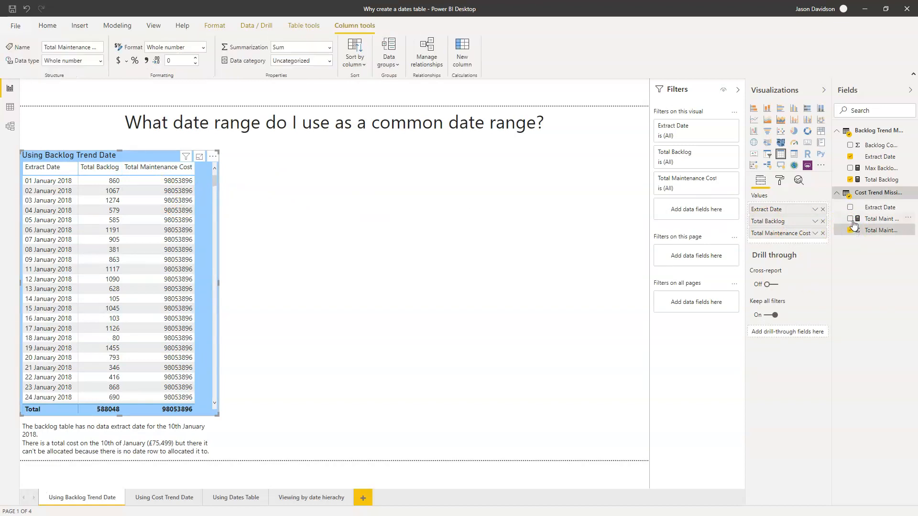
{"action": "left_click", "coordinate": [849, 231]}
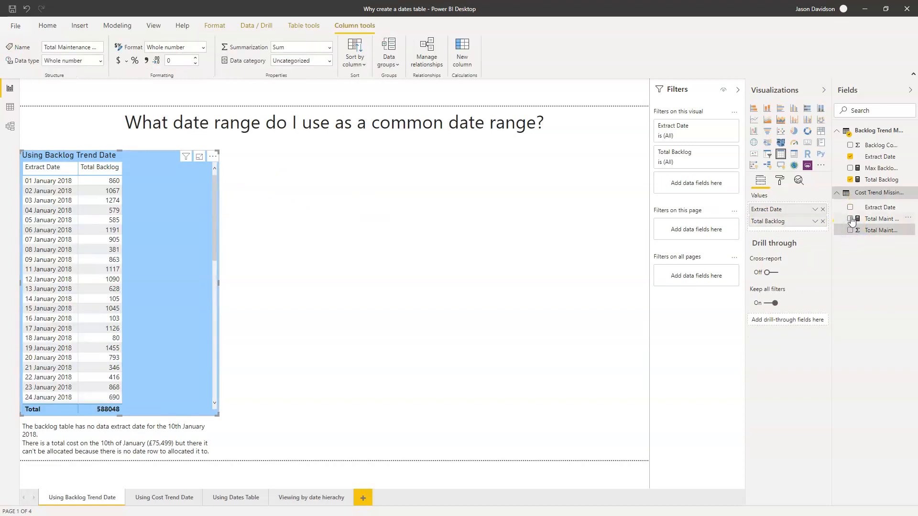
{"action": "left_click", "coordinate": [850, 218]}
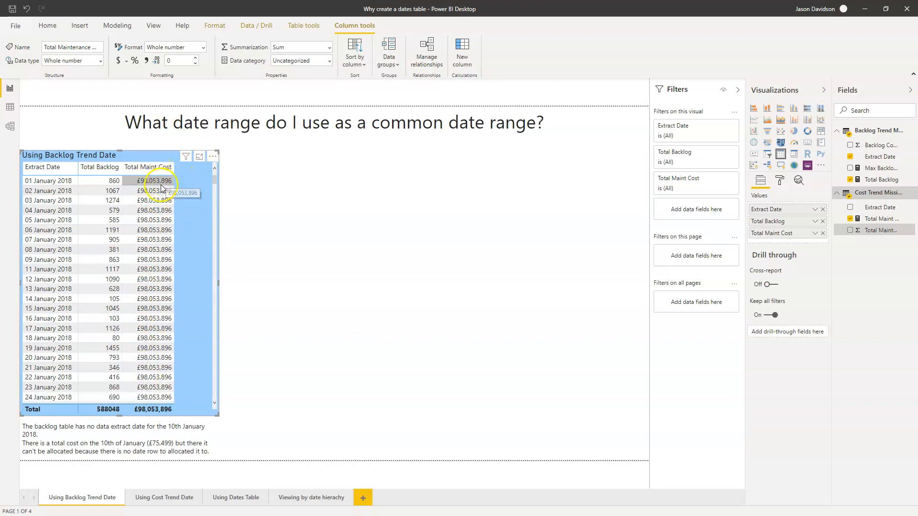
Step: Create a relationship between Extract Date in Backlog Trend Missing Date and Extract Date in Cost Trend Missing Date, and return to the report
{"action": "left_click", "coordinate": [11, 128]}
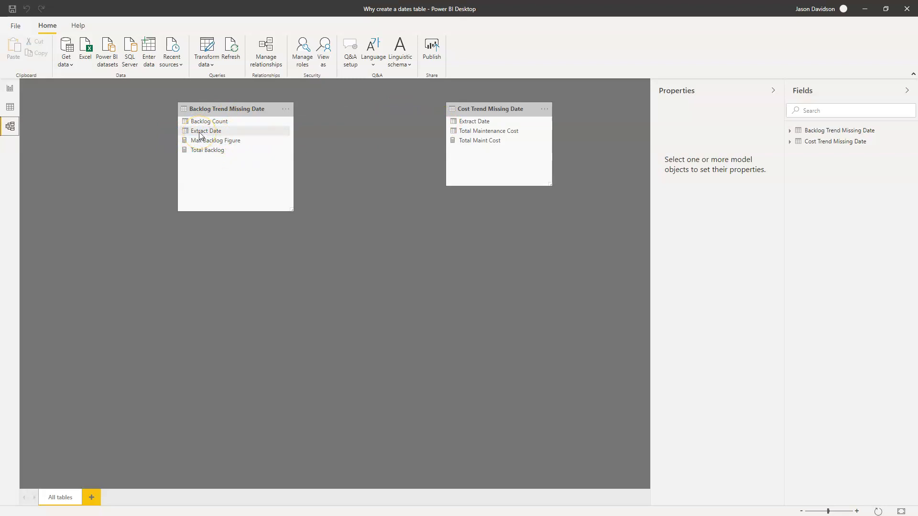
{"action": "left_click", "coordinate": [9, 88]}
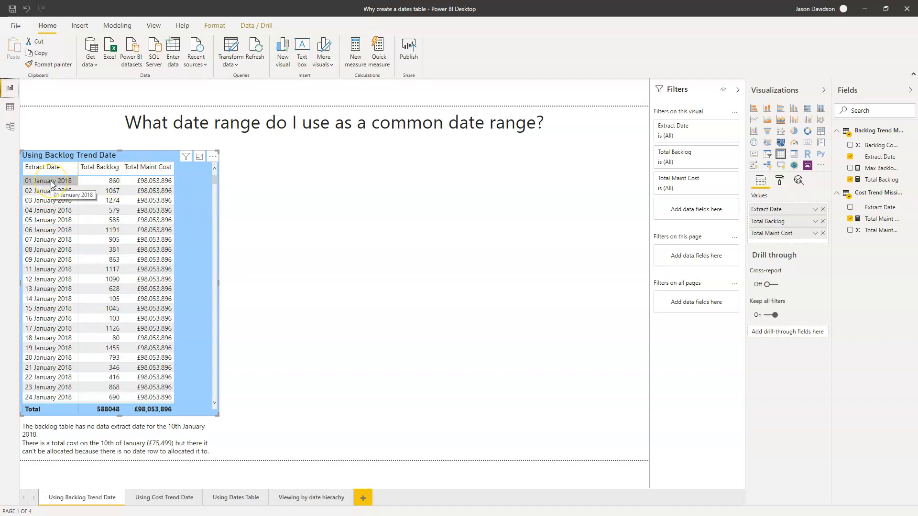
{"action": "left_click", "coordinate": [10, 126]}
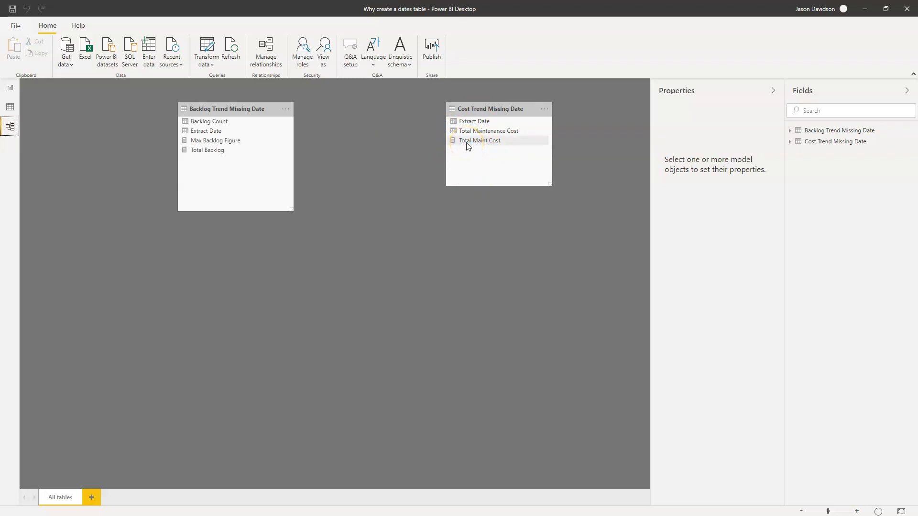
{"action": "left_click_drag", "start_coordinate": [205, 132], "coordinate": [467, 125]}
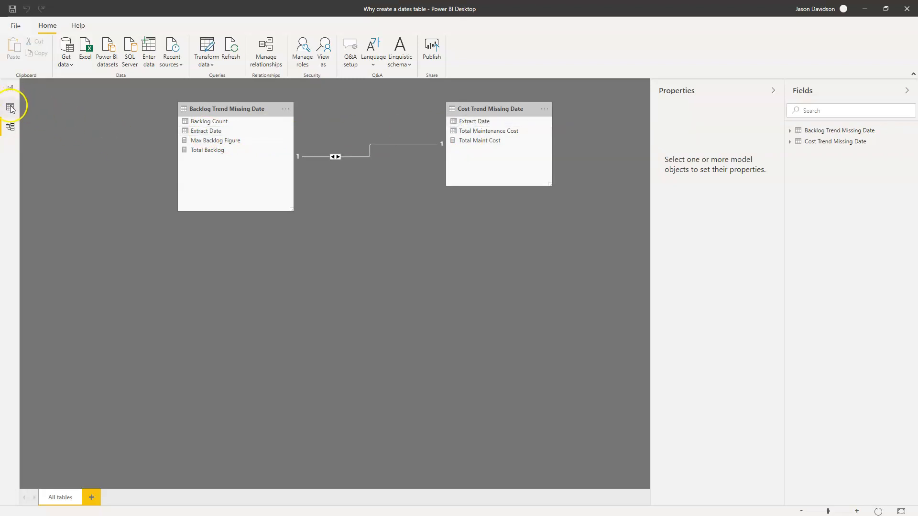
{"action": "left_click", "coordinate": [10, 89]}
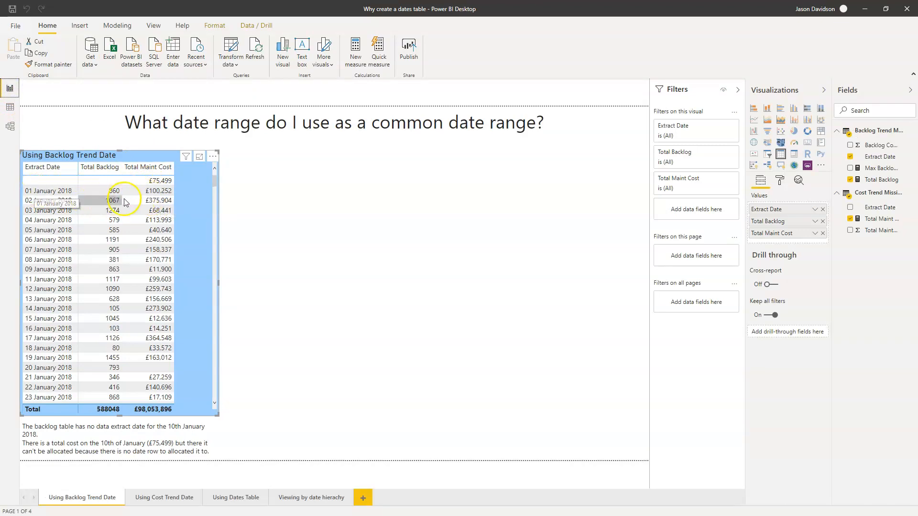
Step: Examine the model relationship and compare how dates are allocated on the Using Backlog Trend Date and Using Cost Trend Date pages
{"action": "left_click", "coordinate": [11, 127]}
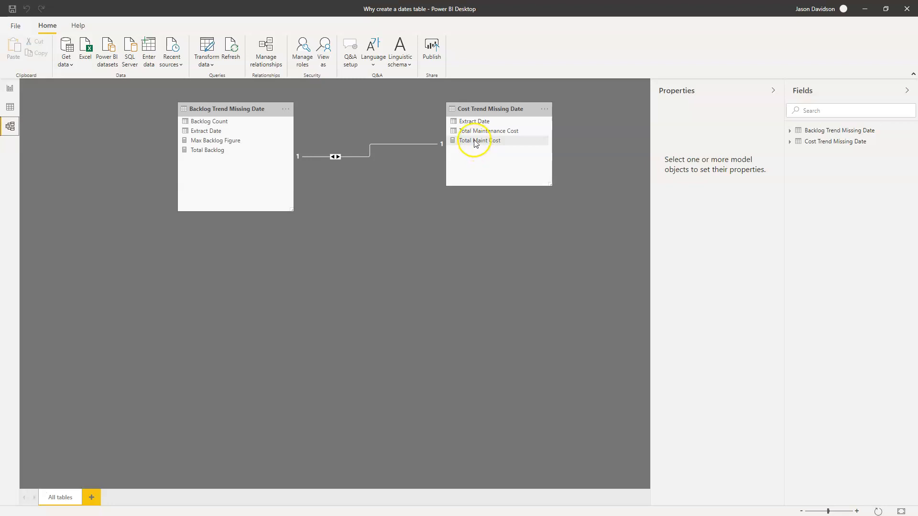
{"action": "left_click", "coordinate": [10, 89]}
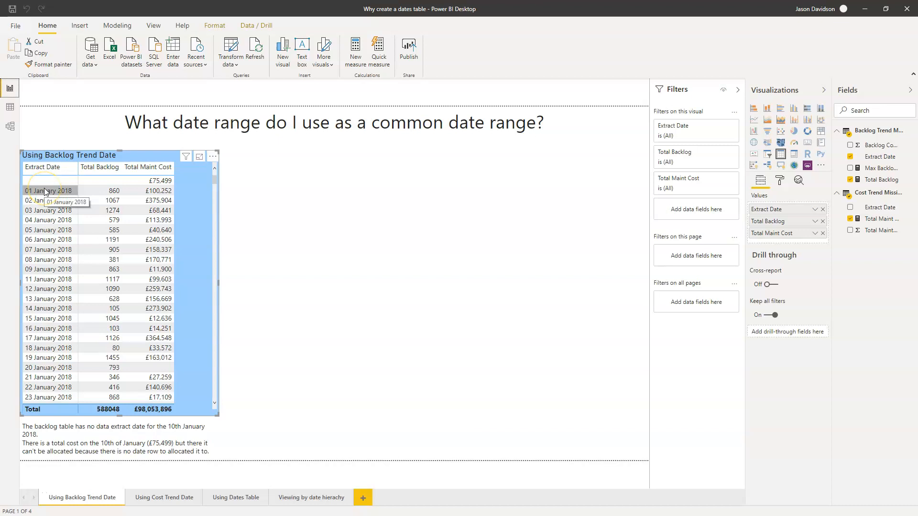
{"action": "left_click", "coordinate": [43, 271]}
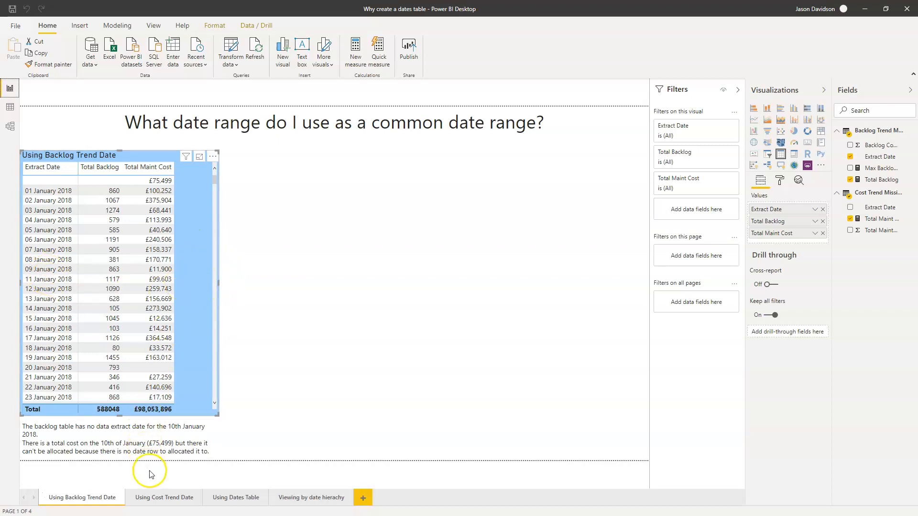
{"action": "left_click", "coordinate": [151, 498]}
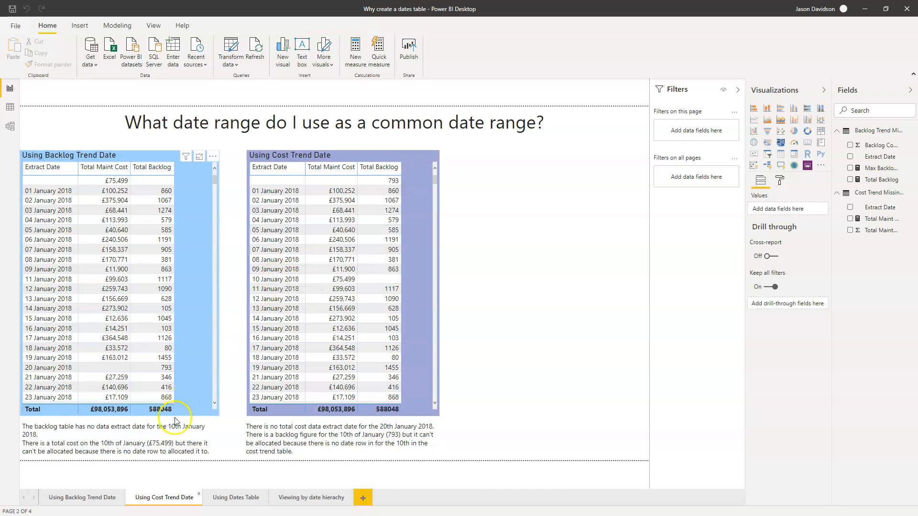
{"action": "left_click", "coordinate": [103, 493]}
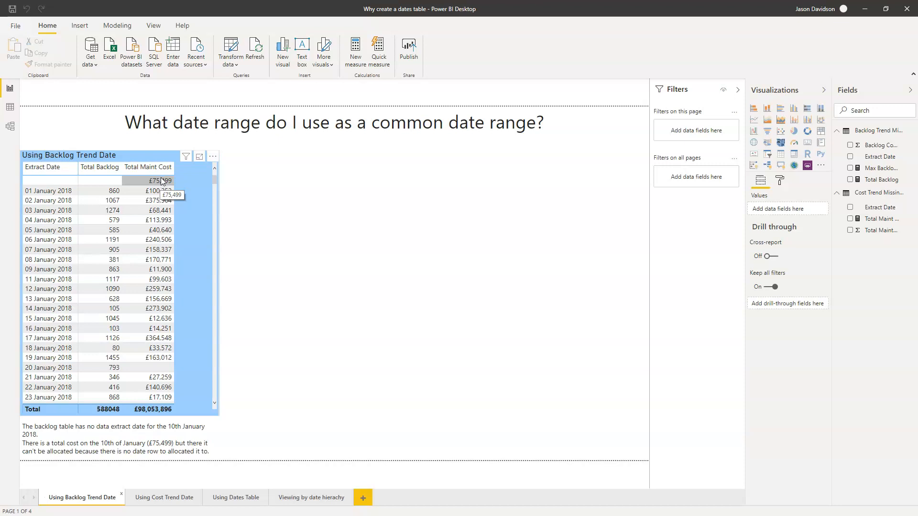
{"action": "left_click", "coordinate": [39, 168]}
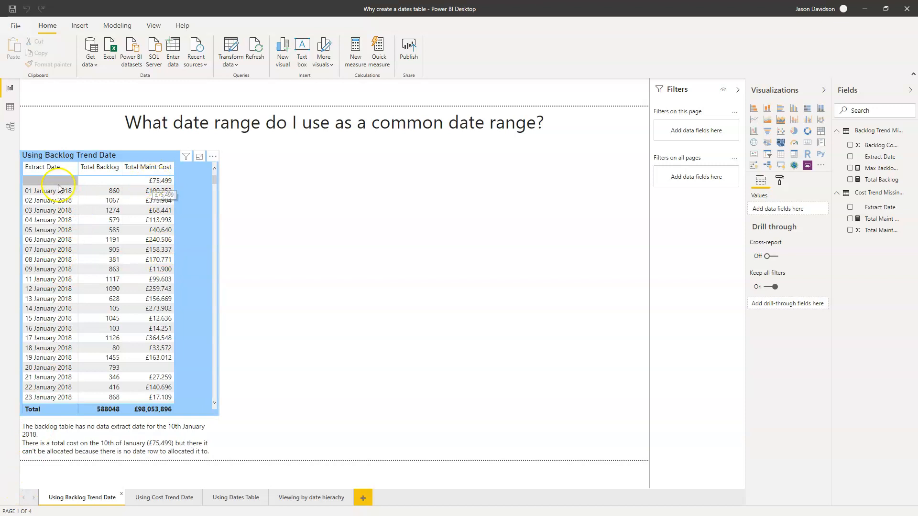
{"action": "left_click", "coordinate": [157, 182]}
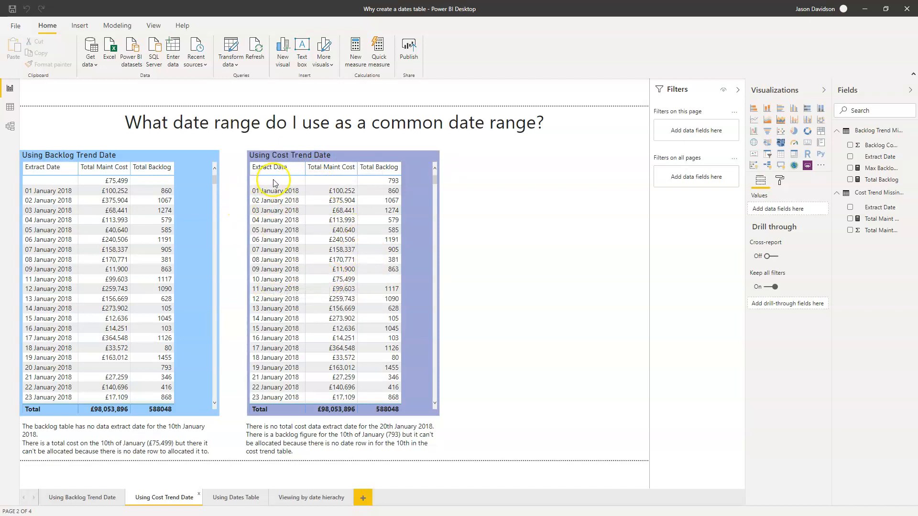
{"action": "left_click", "coordinate": [413, 193]}
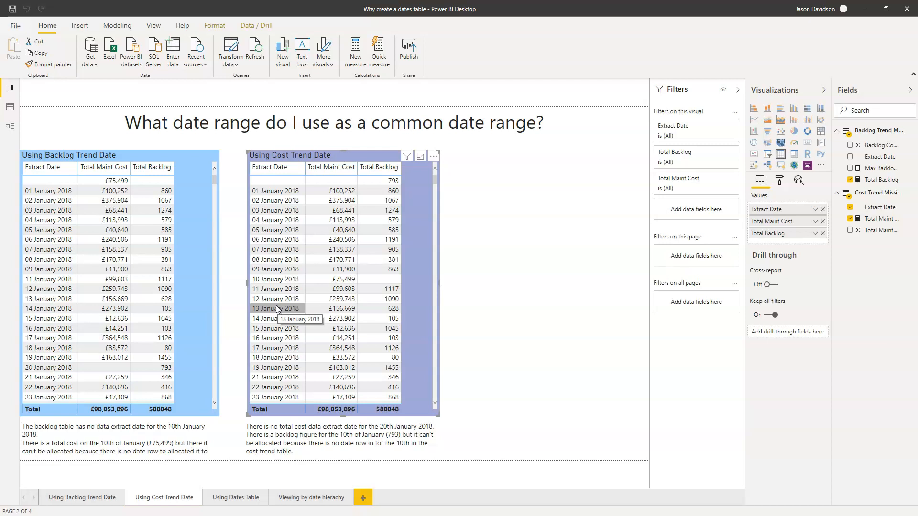
Step: Show the Using Dates Table report page and create a new blank query
{"action": "left_click", "coordinate": [236, 497]}
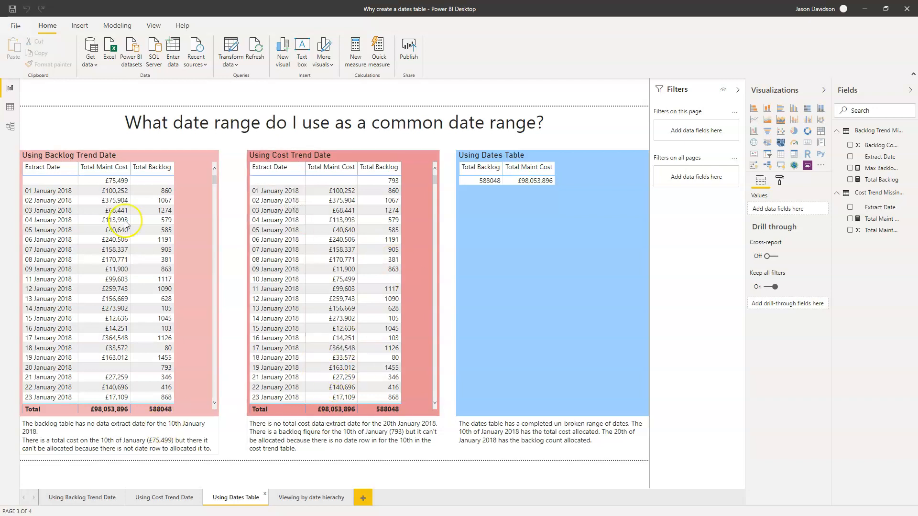
{"action": "left_click", "coordinate": [89, 65]}
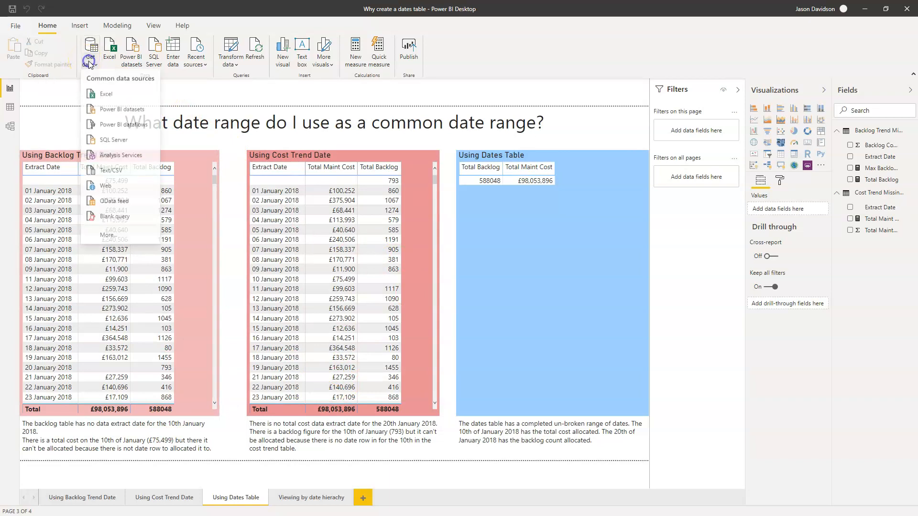
{"action": "left_click", "coordinate": [110, 220]}
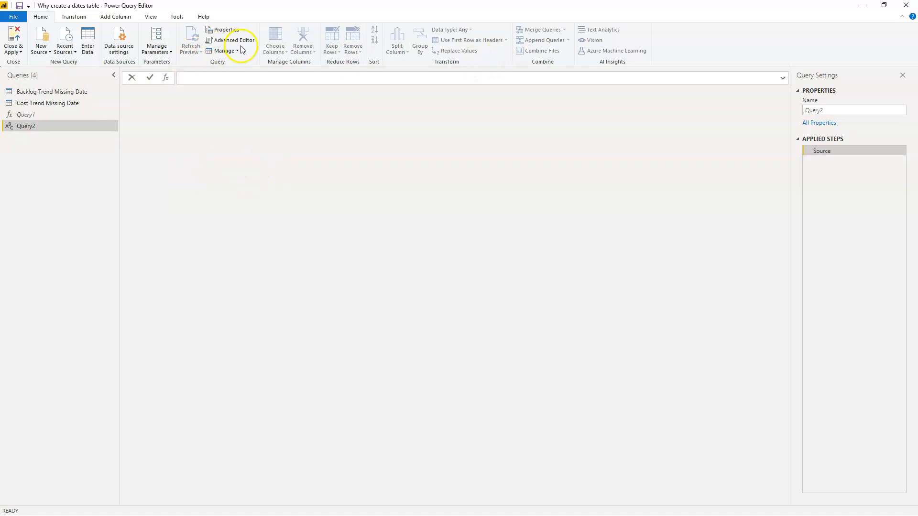
Step: Replace the blank query's code with the copied fnDateTable function taking StartDate, EndDate and FYStartMonth, and apply it
{"action": "left_click", "coordinate": [222, 43]}
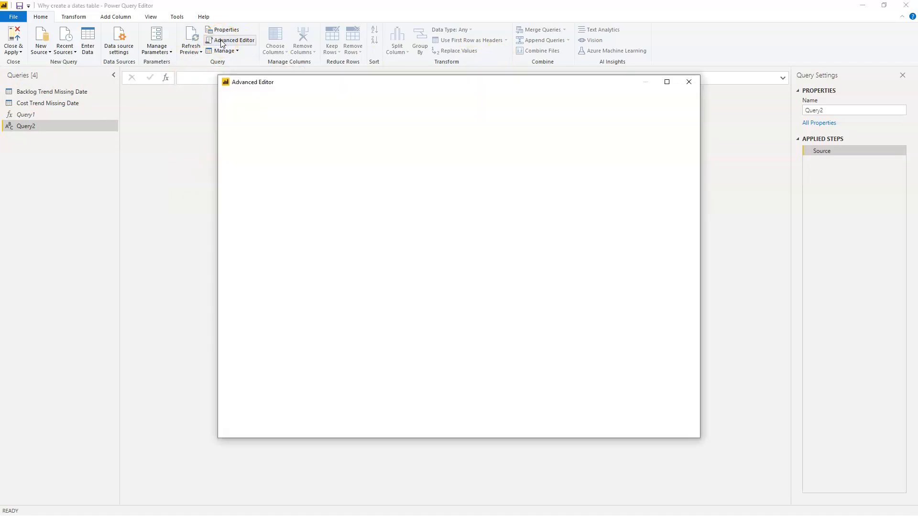
{"action": "left_click_drag", "start_coordinate": [286, 156], "coordinate": [239, 133]}
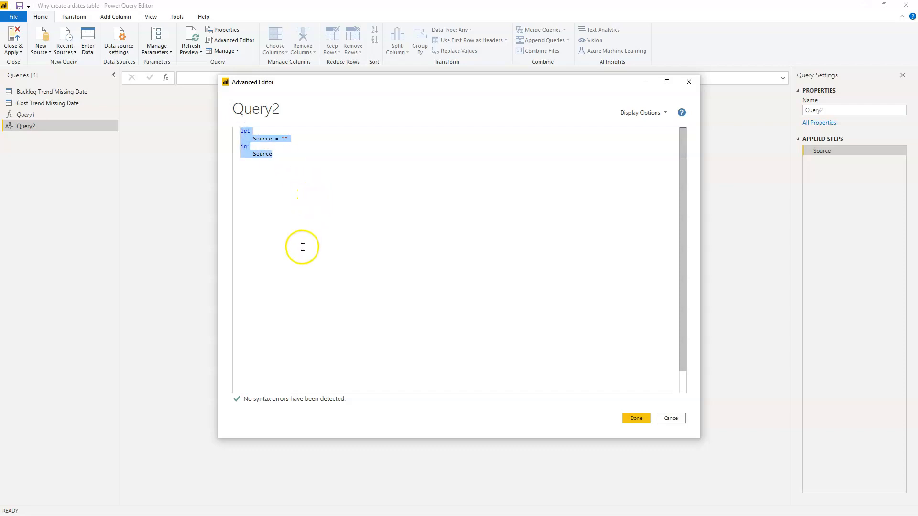
{"action": "key", "text": "ctrl+v"}
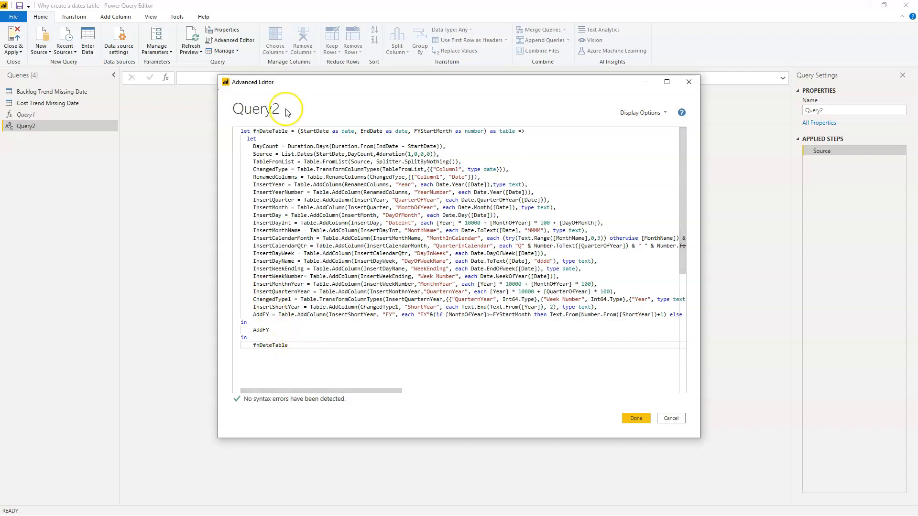
{"action": "mouse_move", "coordinate": [278, 345]}
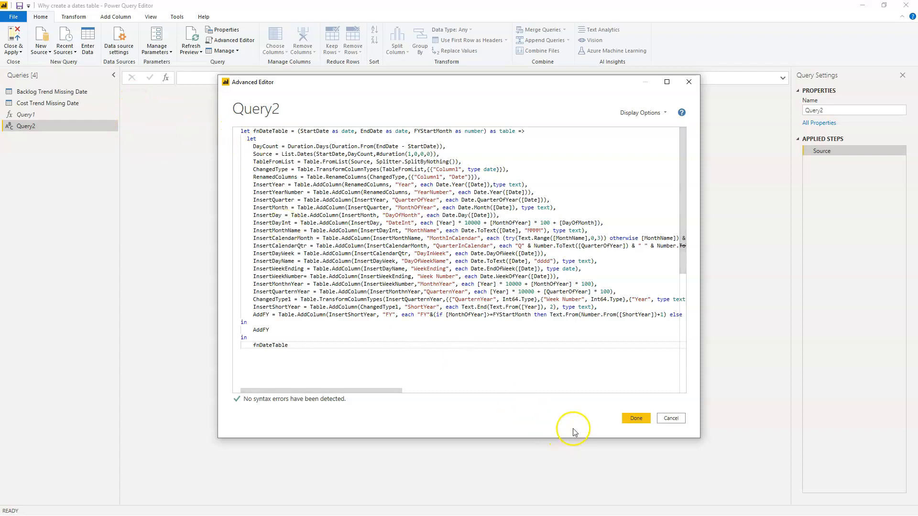
{"action": "left_click", "coordinate": [635, 419]}
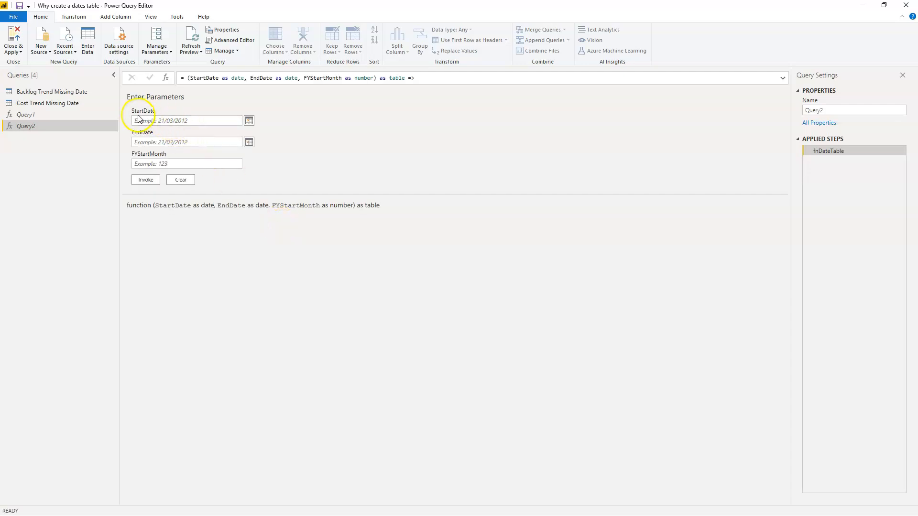
Step: Invoke the date table function with StartDate 01/01/2018, EndDate 29/02/2020 and FYStartMonth 1
{"action": "left_click", "coordinate": [145, 122]}
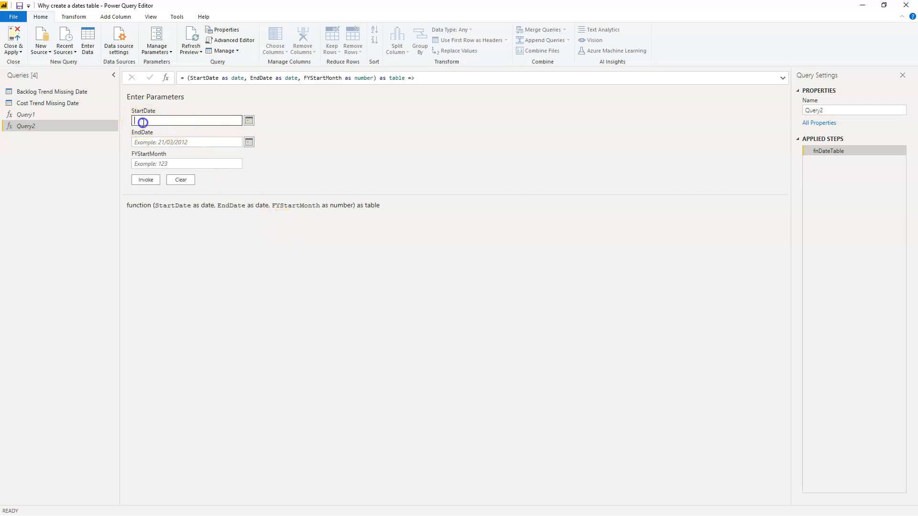
{"action": "type", "text": "01/01/2018"}
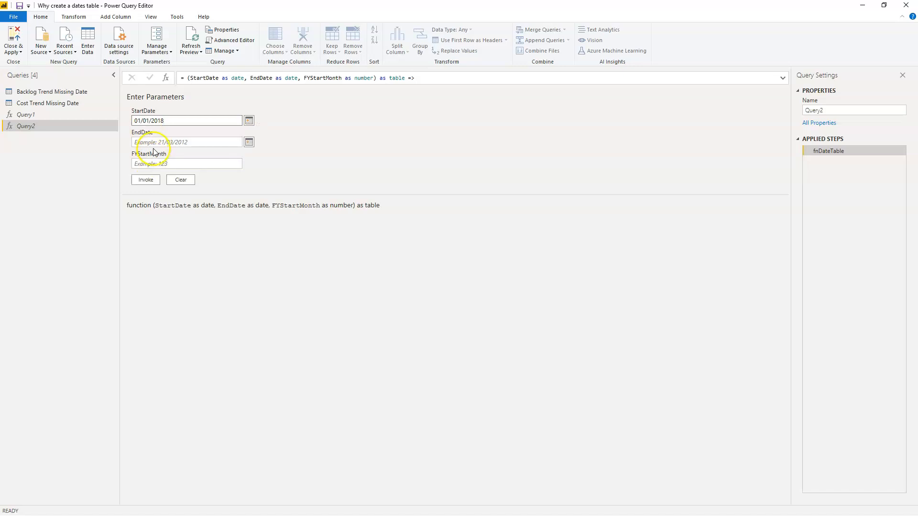
{"action": "left_click", "coordinate": [154, 142]}
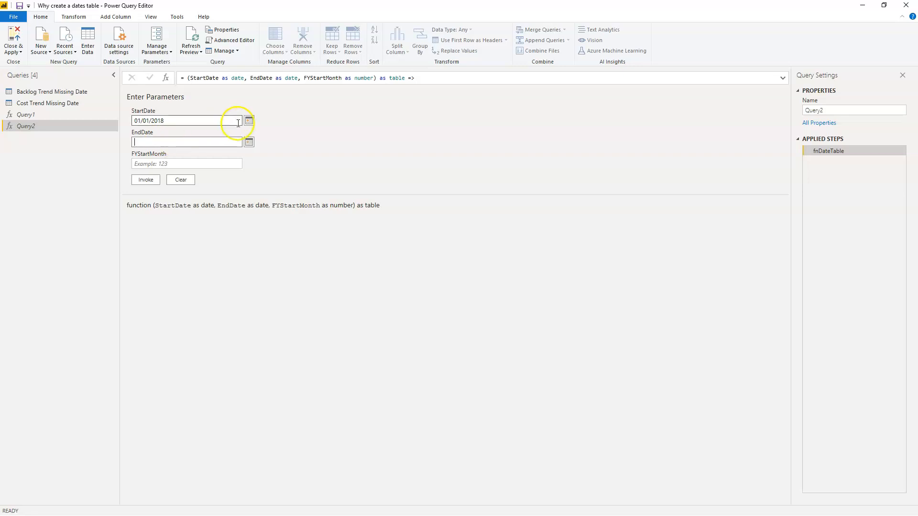
{"action": "left_click", "coordinate": [249, 143]}
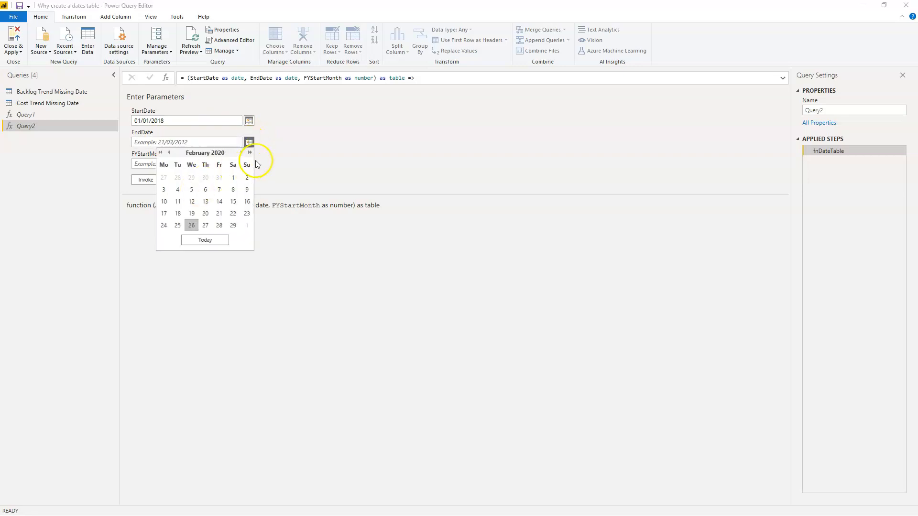
{"action": "left_click", "coordinate": [231, 226]}
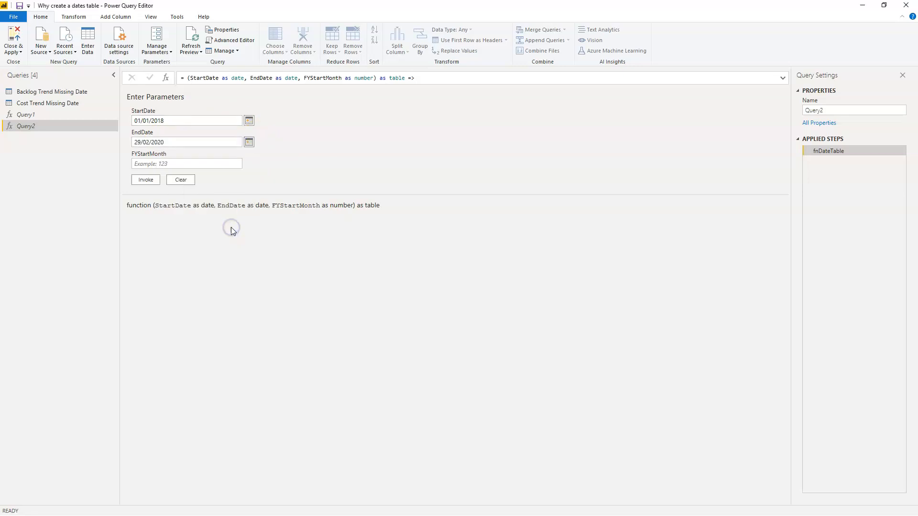
{"action": "left_click", "coordinate": [140, 121]}
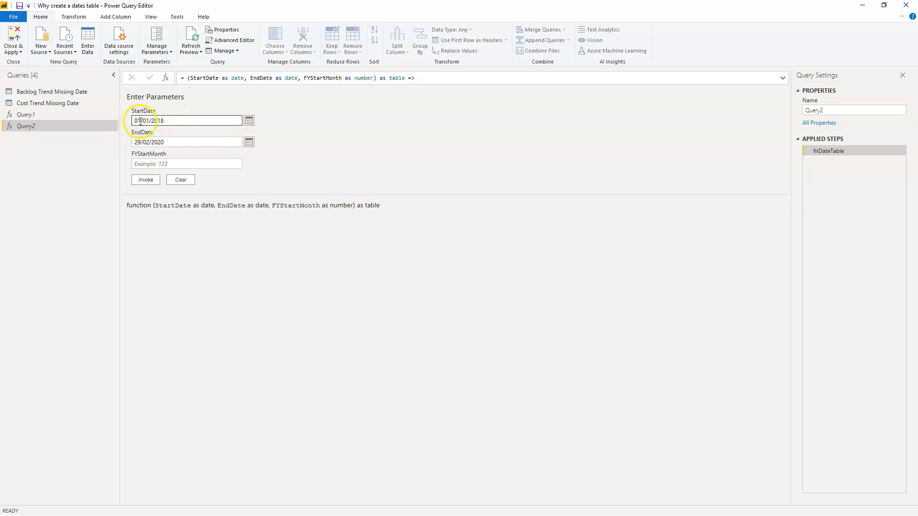
{"action": "left_click", "coordinate": [135, 144]}
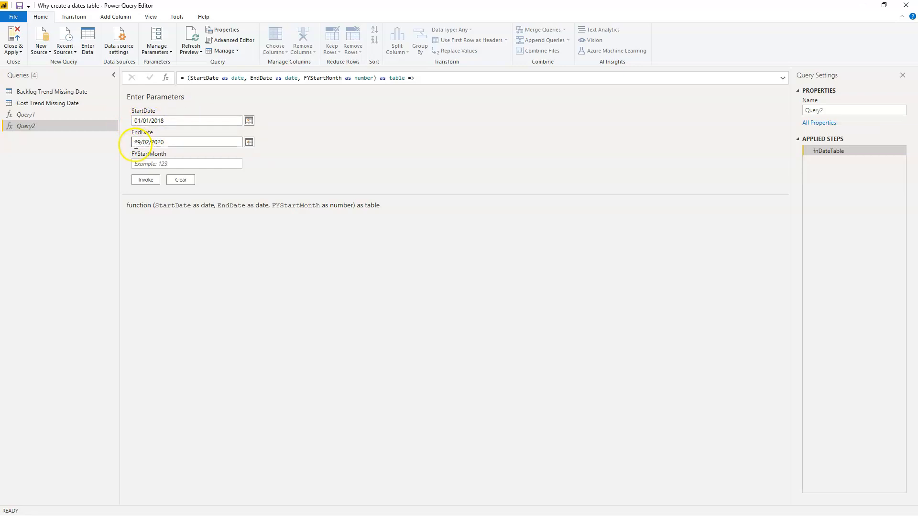
{"action": "left_click", "coordinate": [153, 162]}
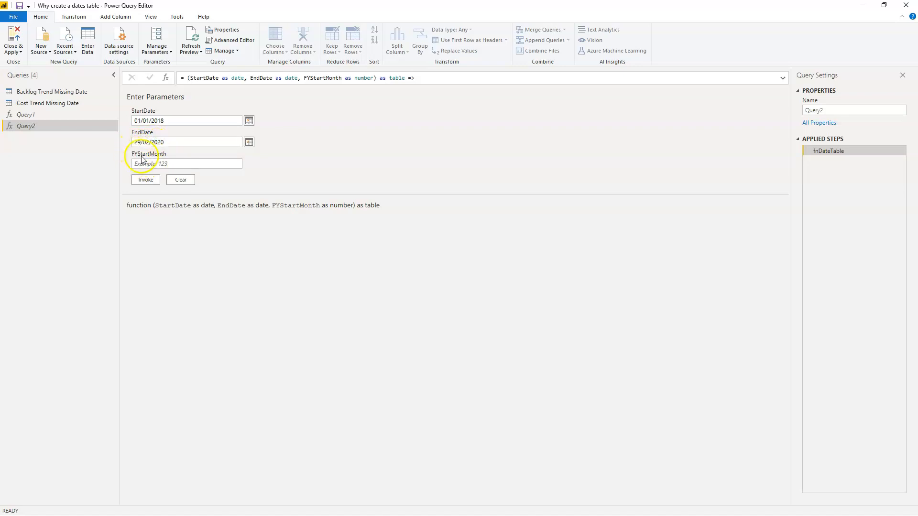
{"action": "left_click", "coordinate": [143, 165]}
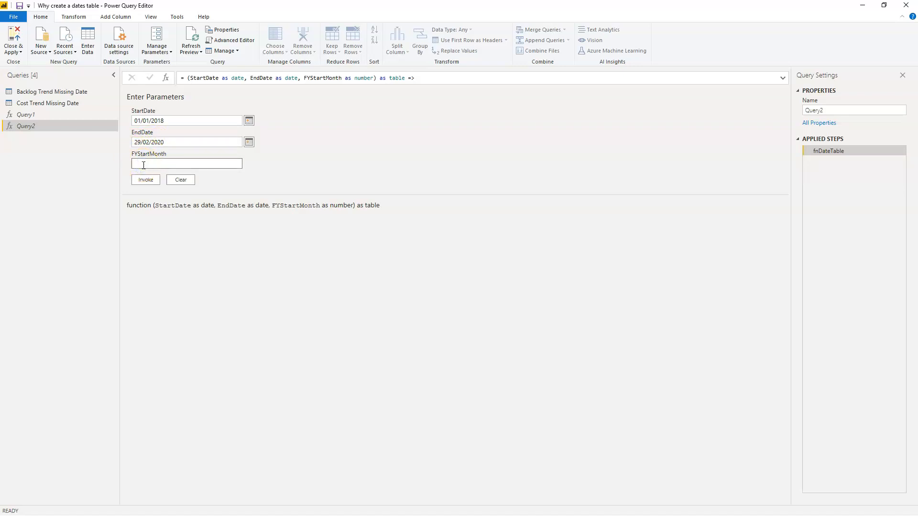
{"action": "left_click", "coordinate": [144, 182]}
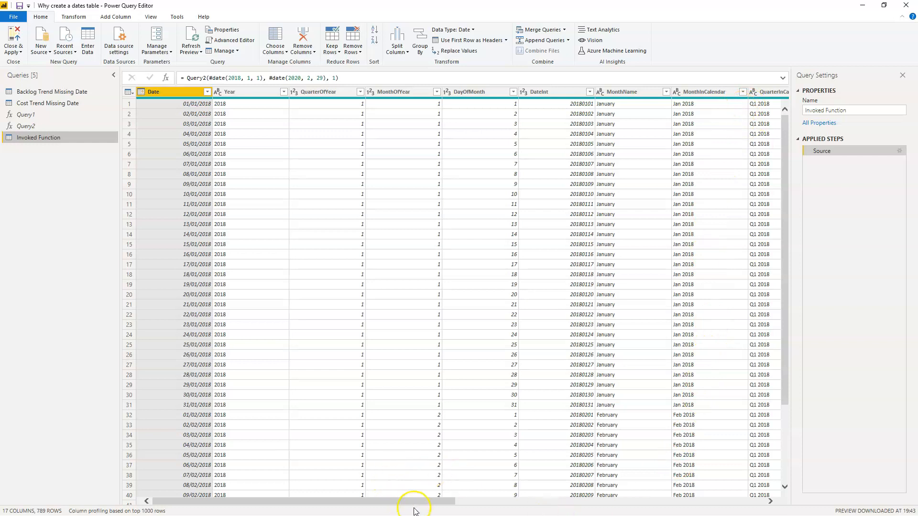
Step: Look through the generated date columns, rename the invoked function query as Dates, and apply the changes to the report
{"action": "left_click_drag", "start_coordinate": [415, 503], "coordinate": [334, 479]}
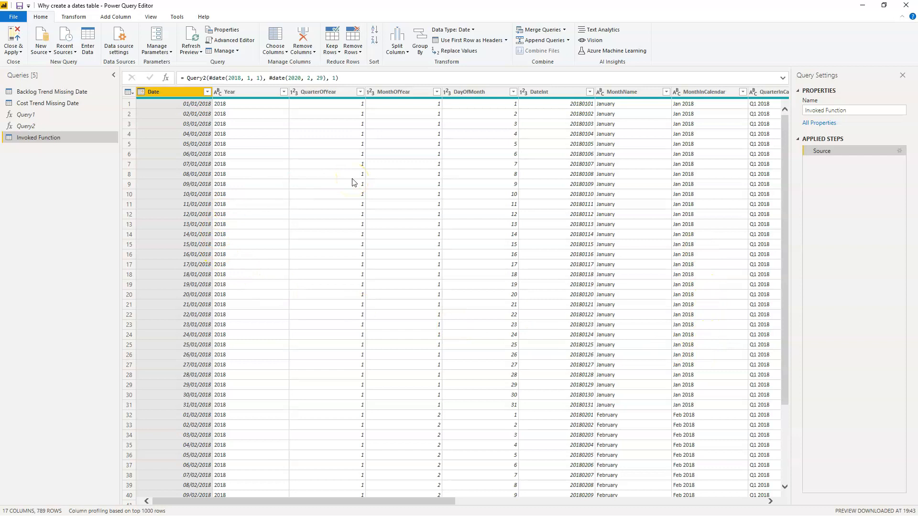
{"action": "left_click", "coordinate": [849, 109]}
{"action": "type", "text": "Dat"}
{"action": "key", "text": "BackSpace"}
{"action": "key", "text": "BackSpace"}
{"action": "key", "text": "BackSpace"}
{"action": "type", "text": "Dates"}
{"action": "key", "text": "Return"}
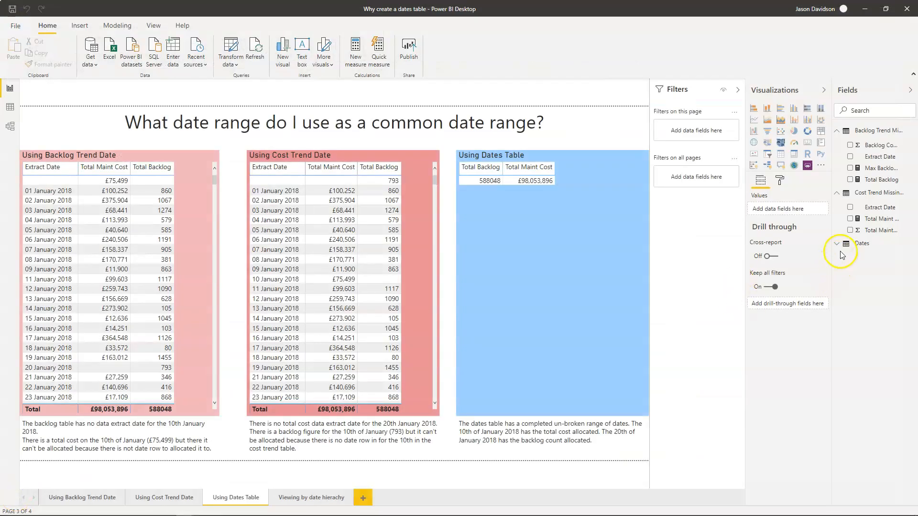
Step: Mark the Dates table as a date table, using Date as its date column
{"action": "left_click", "coordinate": [836, 245]}
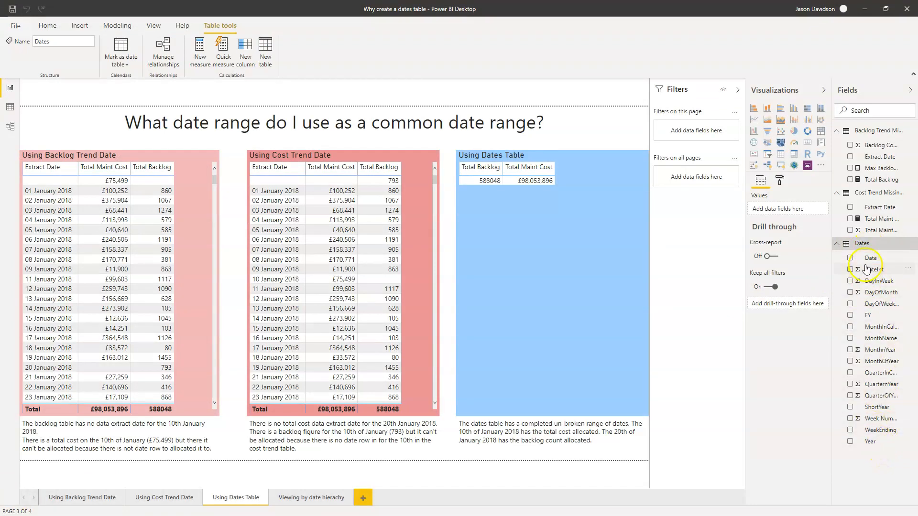
{"action": "left_click", "coordinate": [861, 245]}
{"action": "left_click", "coordinate": [854, 247]}
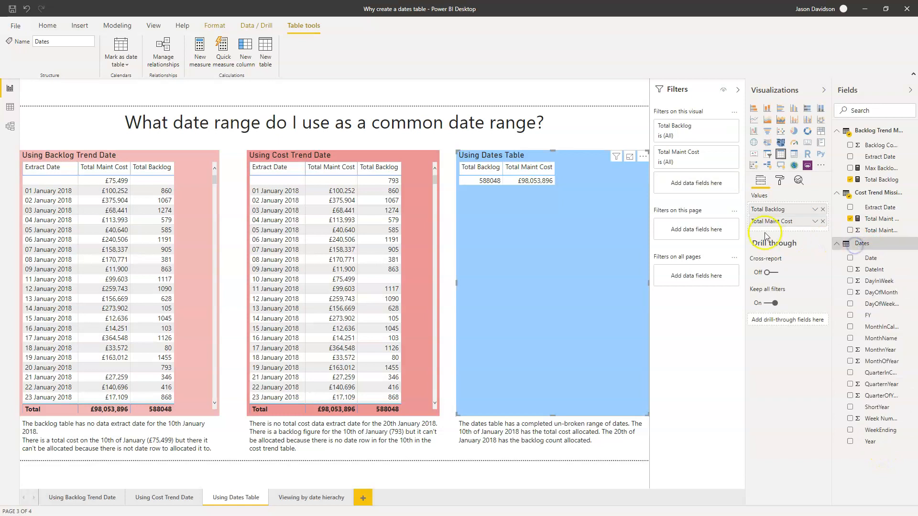
{"action": "left_click", "coordinate": [124, 62]}
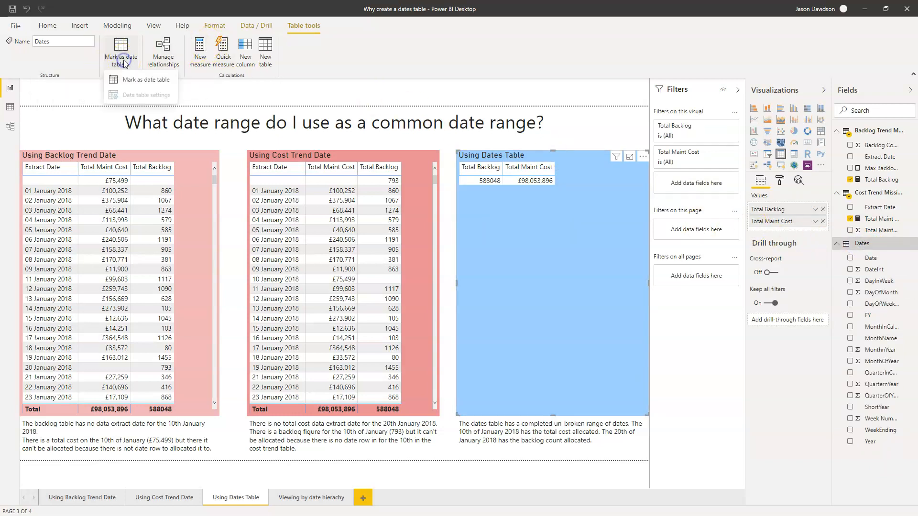
{"action": "left_click", "coordinate": [146, 83]}
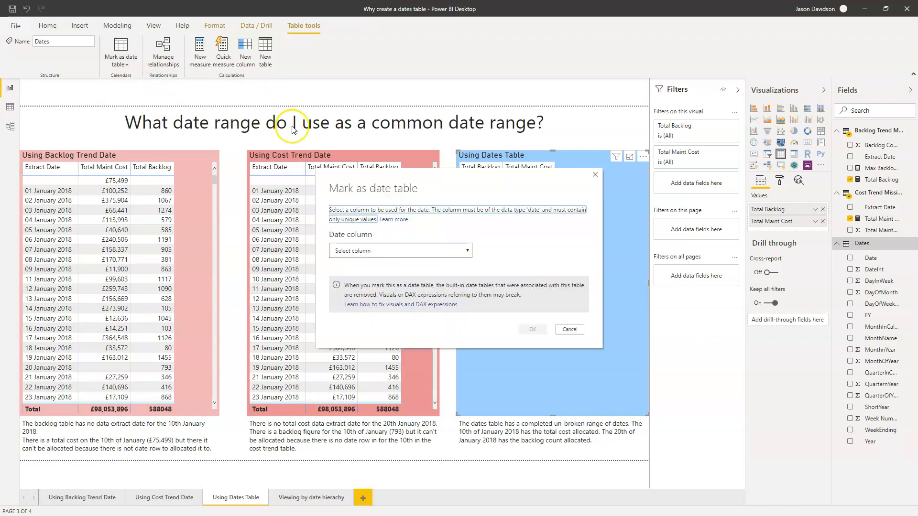
{"action": "left_click", "coordinate": [370, 251]}
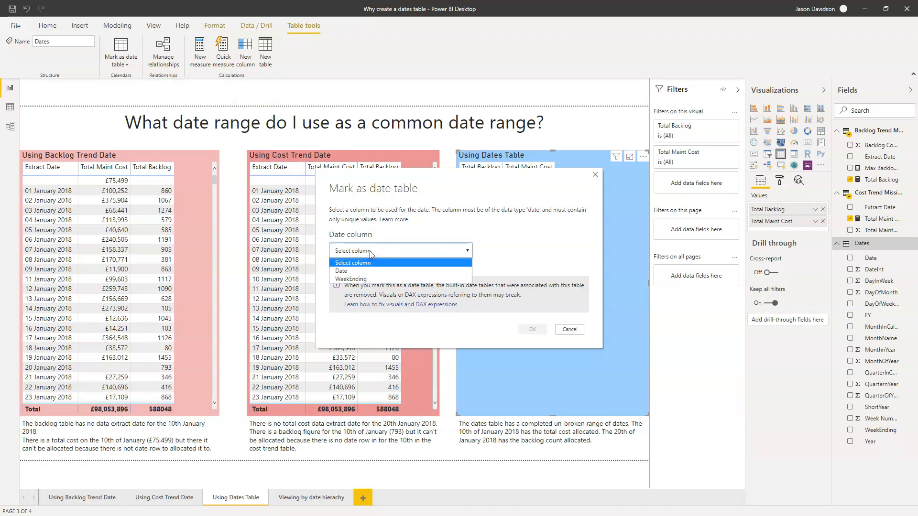
{"action": "left_click", "coordinate": [368, 279]}
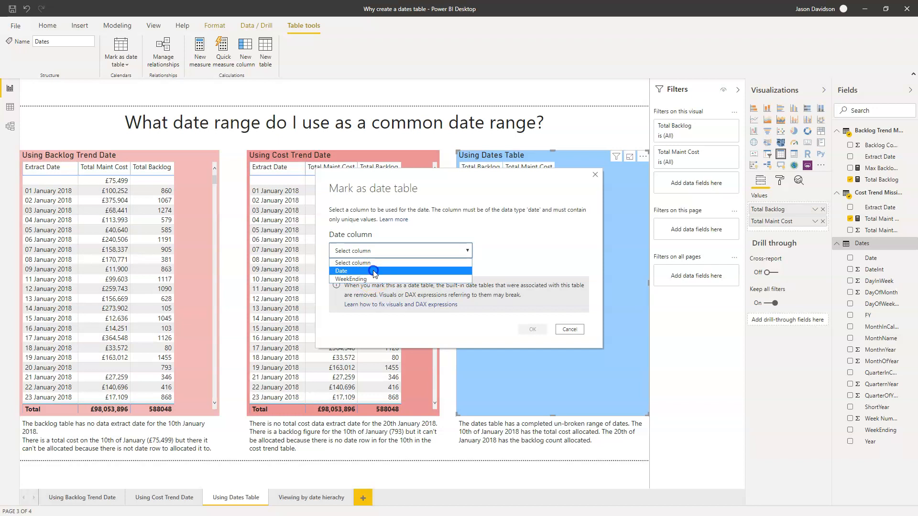
{"action": "left_click", "coordinate": [374, 271]}
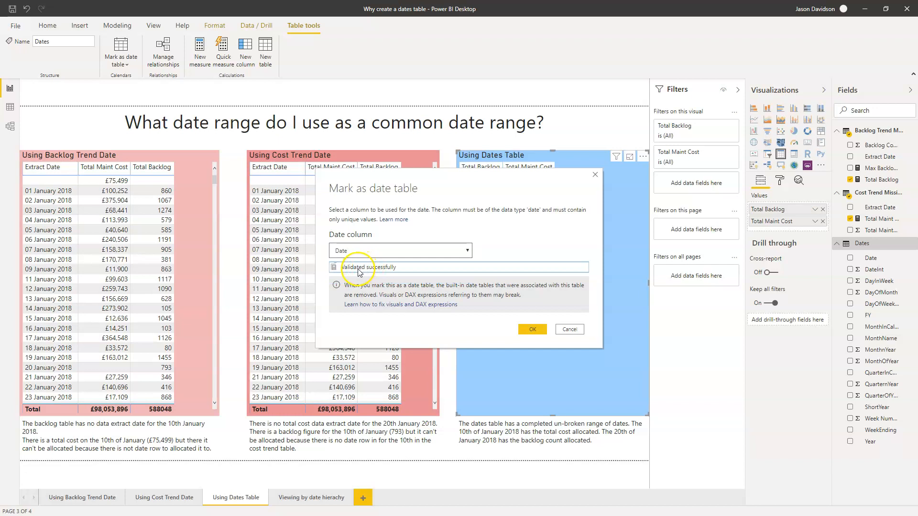
{"action": "left_click", "coordinate": [531, 329]}
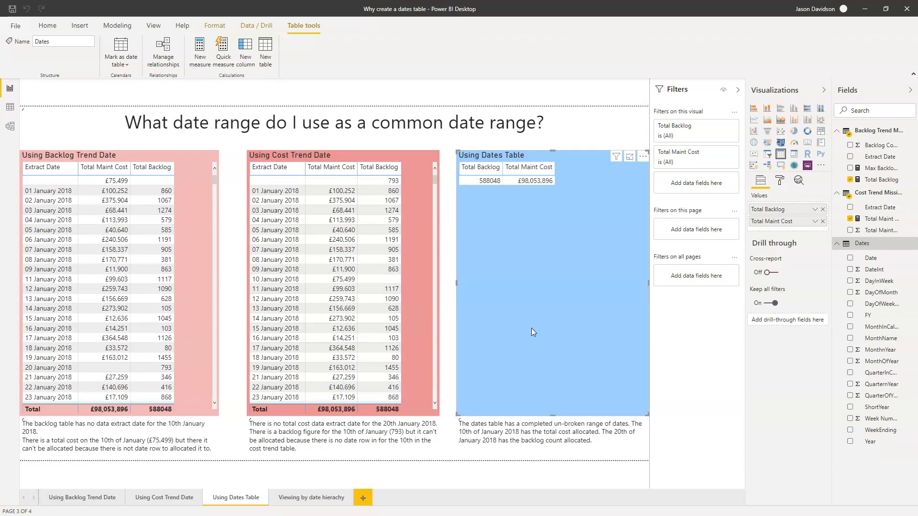
{"action": "left_click", "coordinate": [21, 497]}
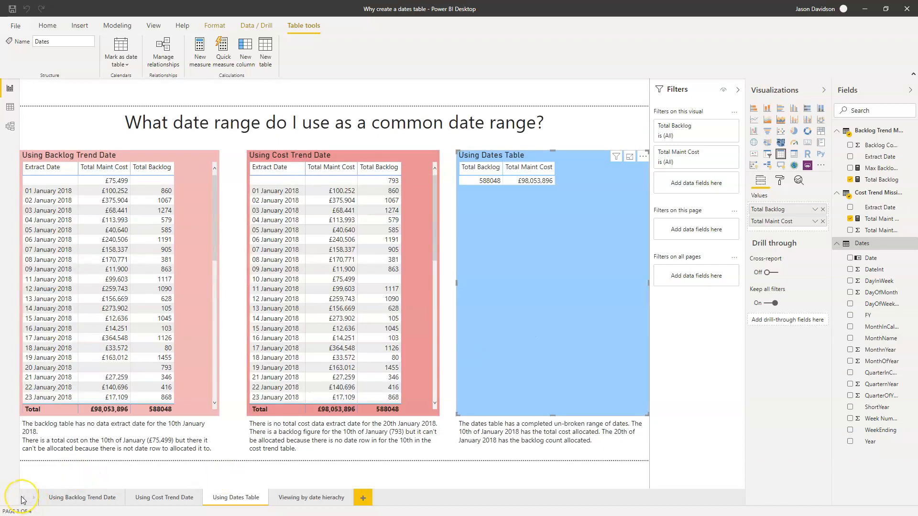
{"action": "left_click", "coordinate": [21, 497]}
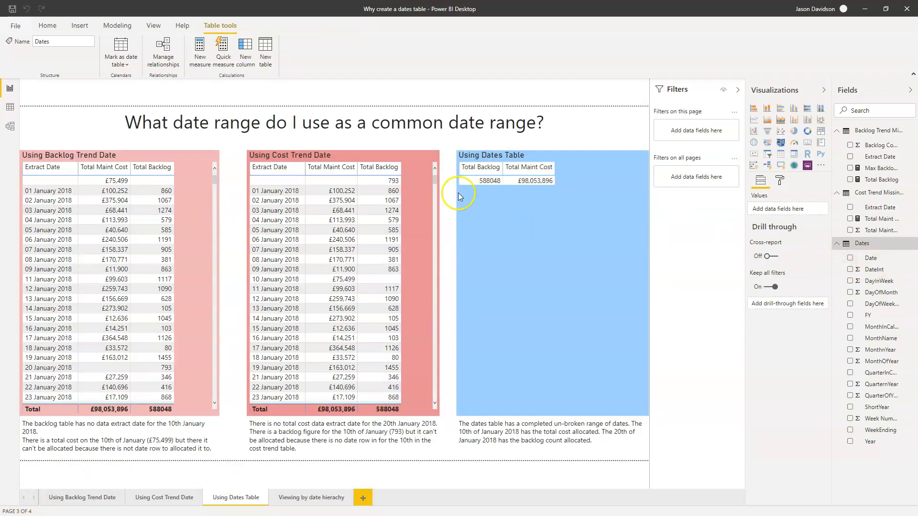
Step: In the model view, delete the relationship between Backlog Trend Missing Date and Cost Trend Missing Date
{"action": "left_click", "coordinate": [10, 127]}
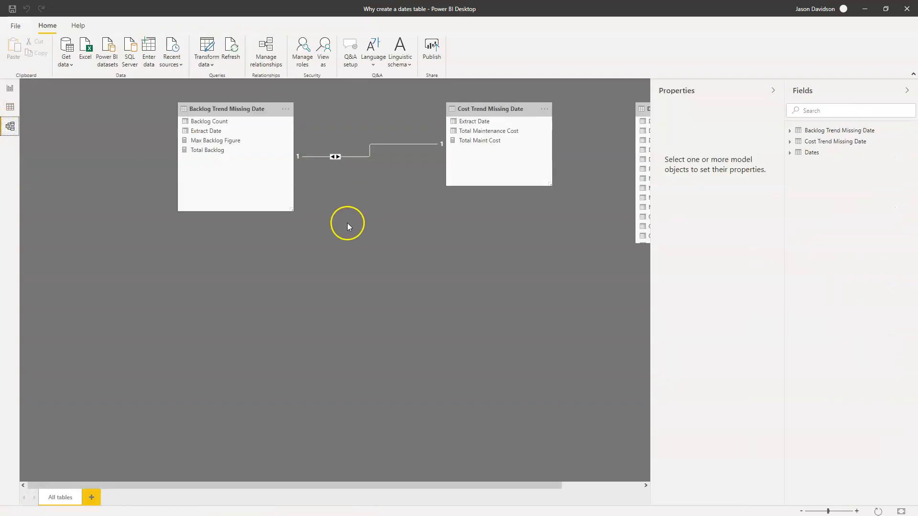
{"action": "left_click", "coordinate": [773, 91]}
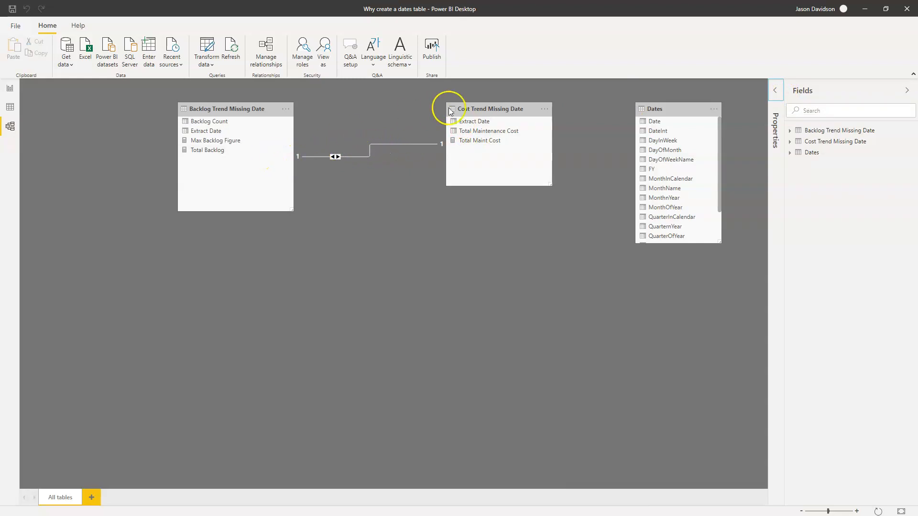
{"action": "right_click", "coordinate": [390, 145]}
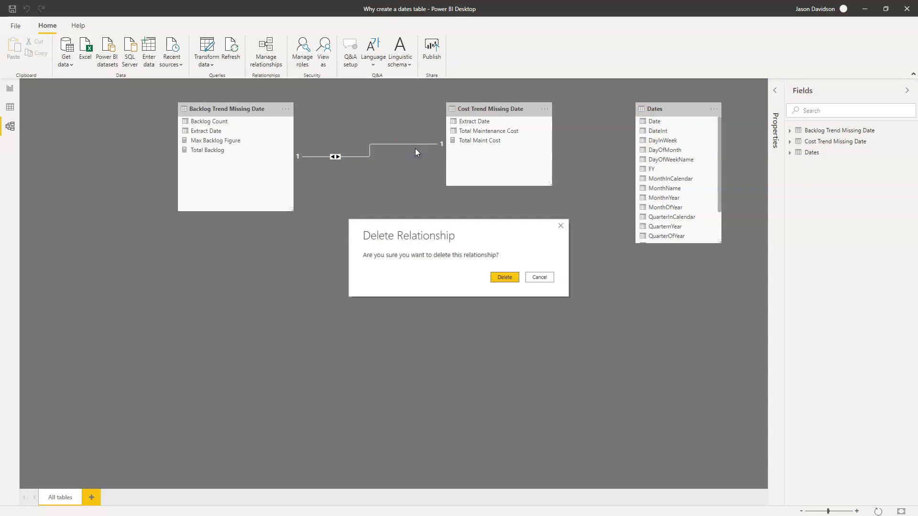
{"action": "left_click", "coordinate": [503, 276]}
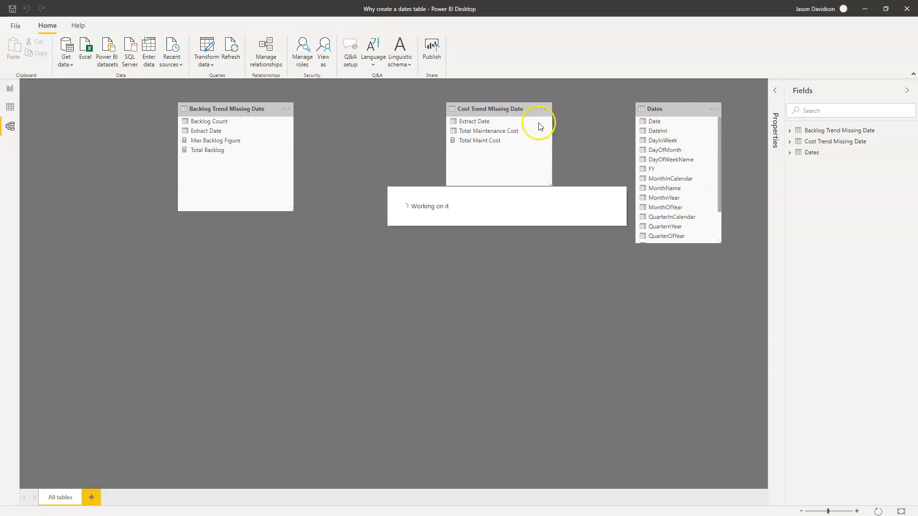
Step: Place Dates below the other tables, and relate its Date to Extract Date in Cost Trend Missing Date and in Backlog Trend Missing Date
{"action": "left_click_drag", "start_coordinate": [497, 107], "coordinate": [498, 208]}
{"action": "left_click_drag", "start_coordinate": [672, 111], "coordinate": [387, 89]}
{"action": "mouse_move", "coordinate": [250, 111]}
{"action": "left_mouse_down"}
{"action": "mouse_move", "coordinate": [258, 256]}
{"action": "mouse_move", "coordinate": [240, 125]}
{"action": "left_mouse_up"}
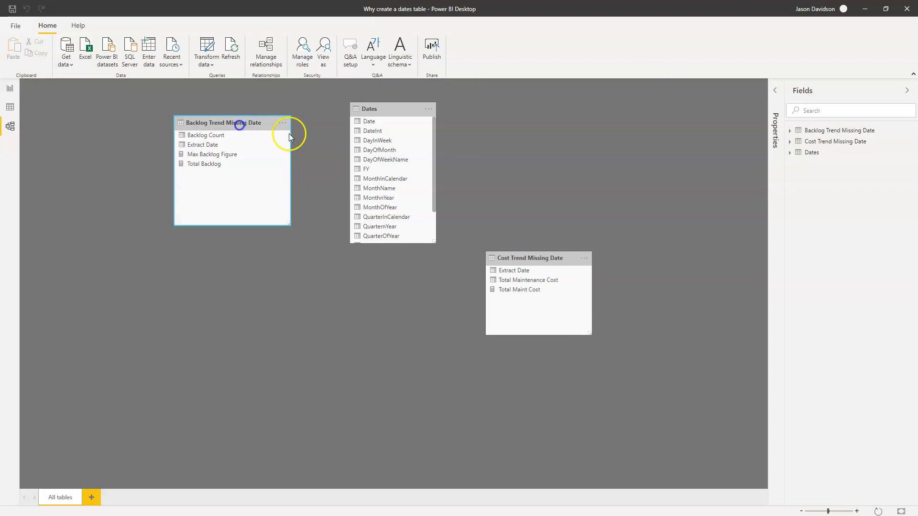
{"action": "left_click_drag", "start_coordinate": [383, 108], "coordinate": [348, 280]}
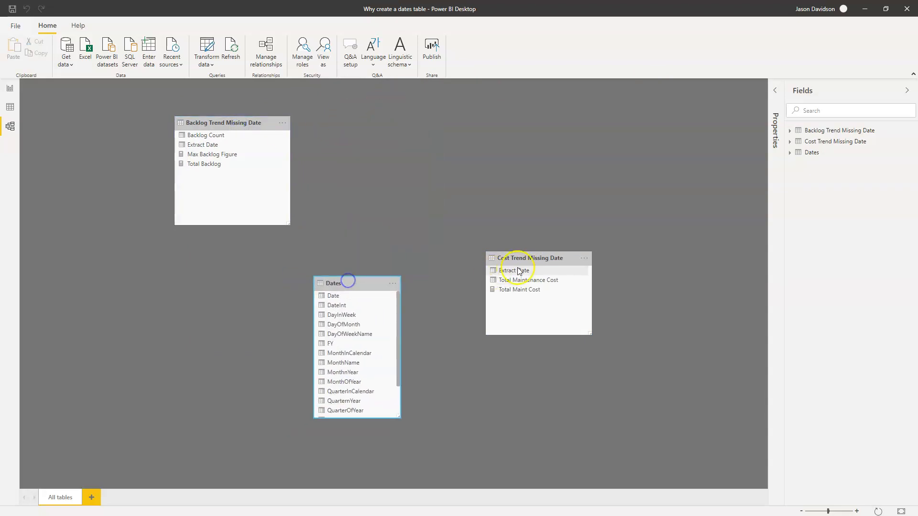
{"action": "left_click_drag", "start_coordinate": [523, 256], "coordinate": [334, 299]}
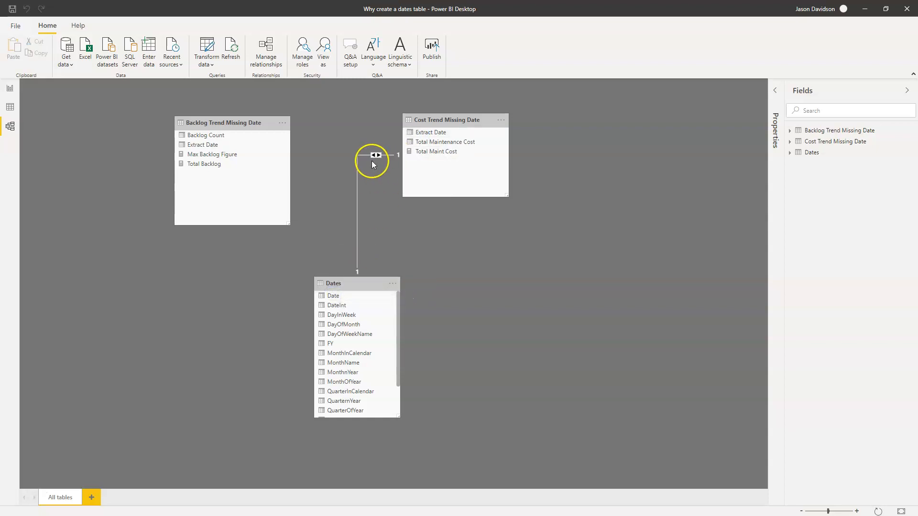
{"action": "left_click_drag", "start_coordinate": [201, 144], "coordinate": [337, 299]}
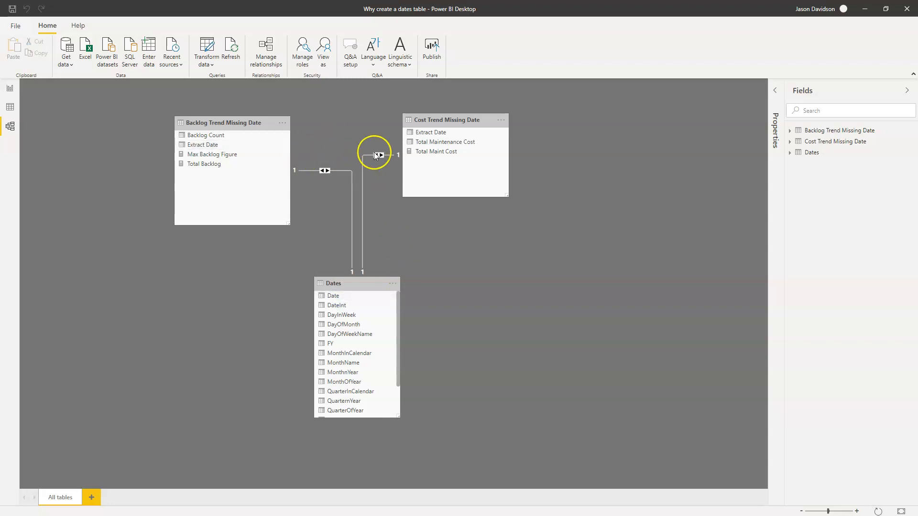
Step: Back in the report, add Date from the Dates table as the first column of the Using Dates Table visual
{"action": "left_click", "coordinate": [7, 91]}
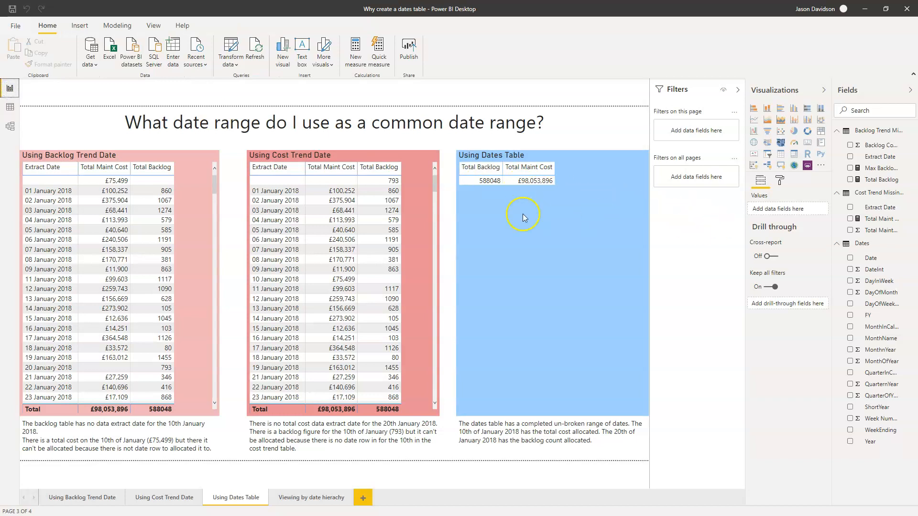
{"action": "left_click", "coordinate": [476, 179]}
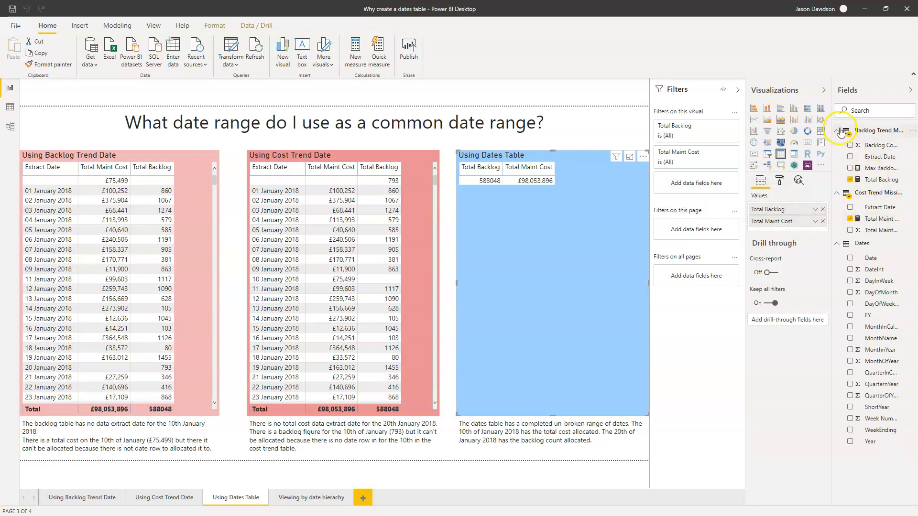
{"action": "left_click", "coordinate": [837, 248]}
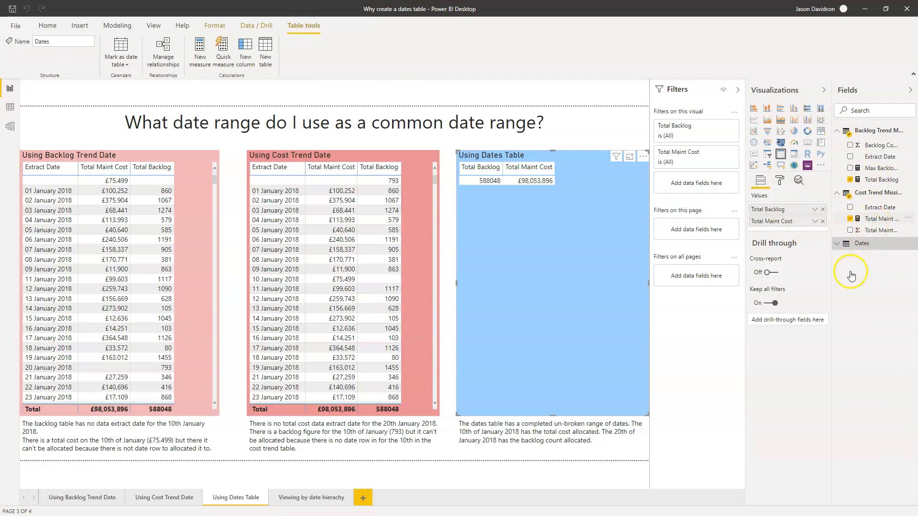
{"action": "left_click", "coordinate": [838, 245]}
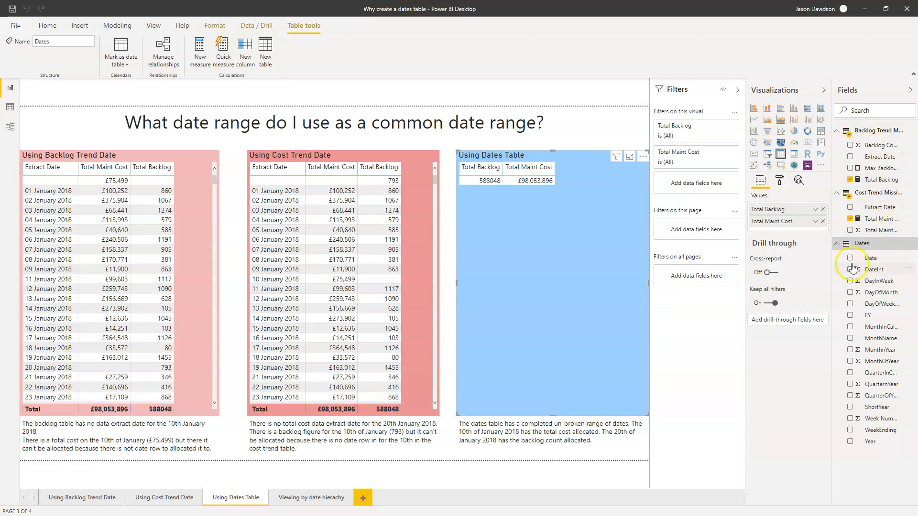
{"action": "left_click_drag", "start_coordinate": [875, 261], "coordinate": [779, 209]}
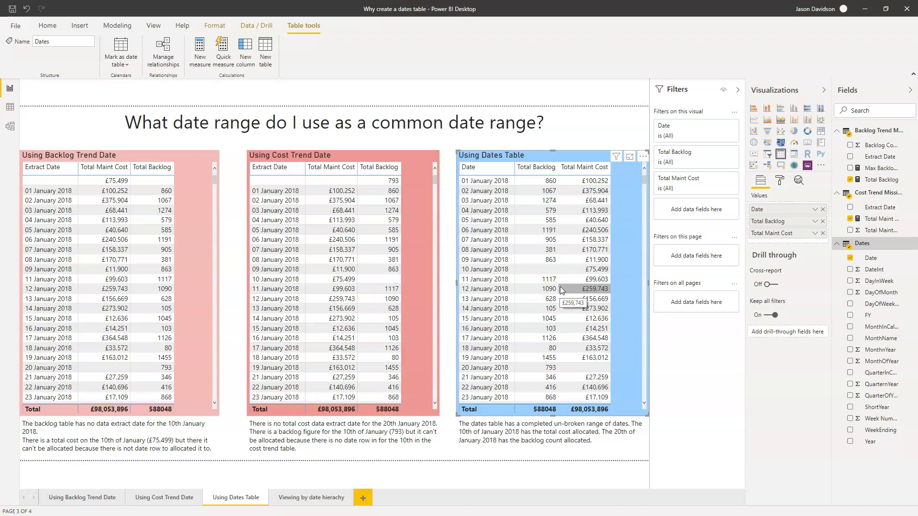
Step: On the Viewing by date hierachy page, add WeekEnding as the weekly visual's first column, and inspect the Max Backlog Figure formula and WeekEnding's data type
{"action": "left_click", "coordinate": [306, 502]}
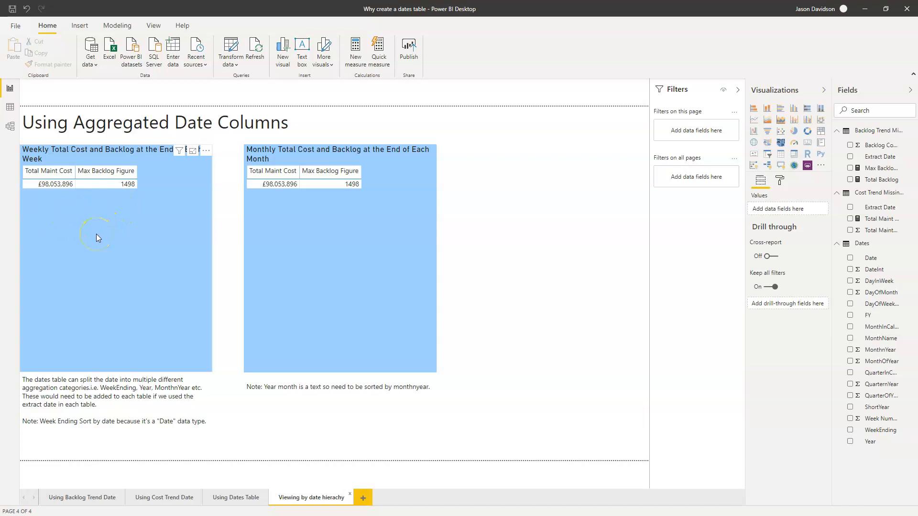
{"action": "left_click", "coordinate": [93, 210]}
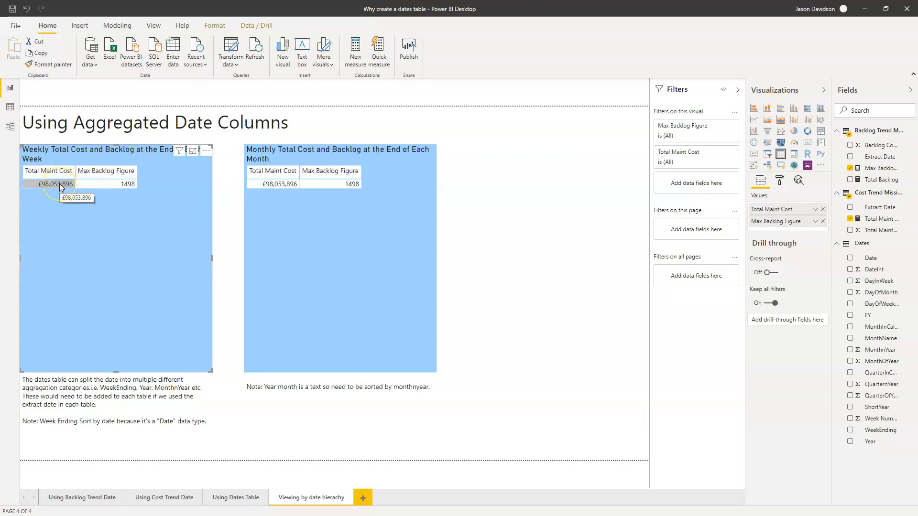
{"action": "left_click_drag", "start_coordinate": [875, 258], "coordinate": [809, 320]}
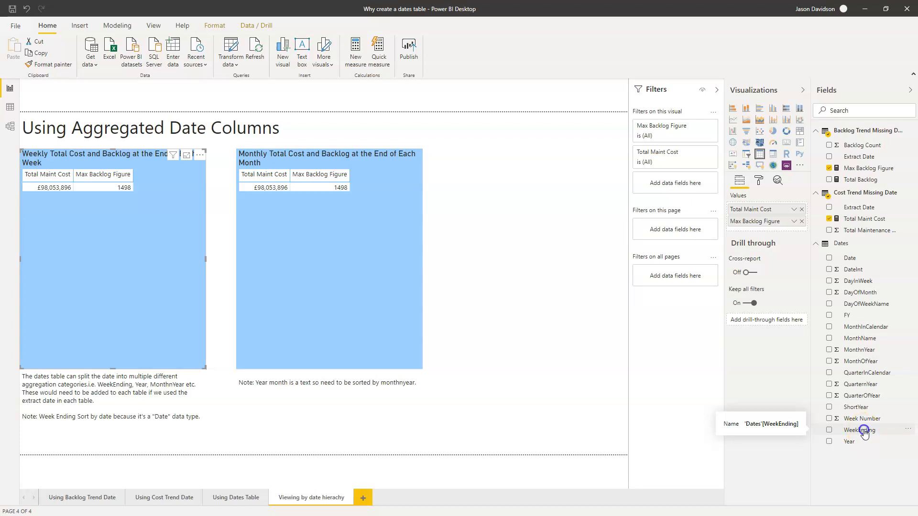
{"action": "left_click_drag", "start_coordinate": [864, 433], "coordinate": [775, 211]}
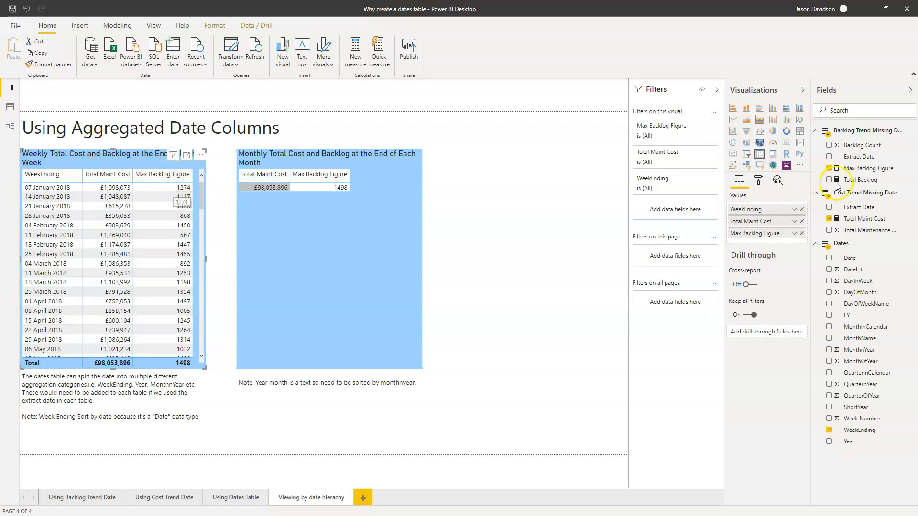
{"action": "left_click", "coordinate": [868, 168]}
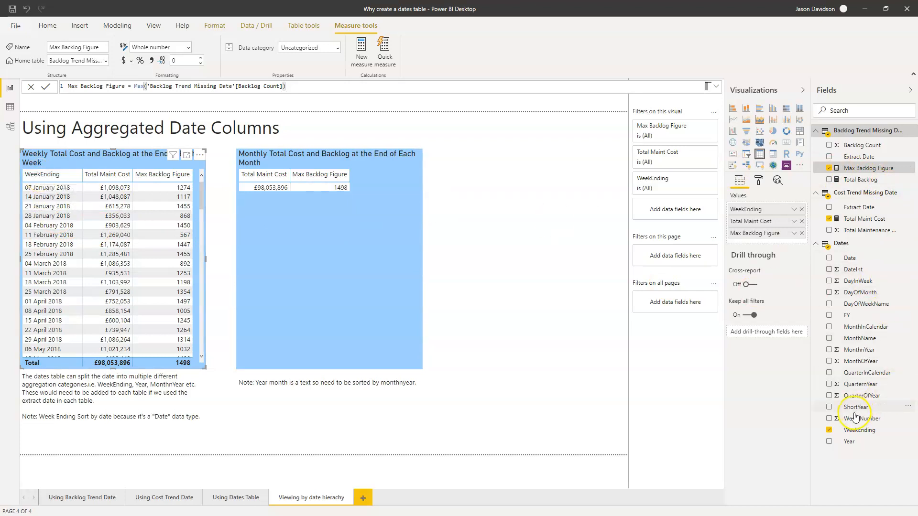
{"action": "left_click", "coordinate": [850, 431]}
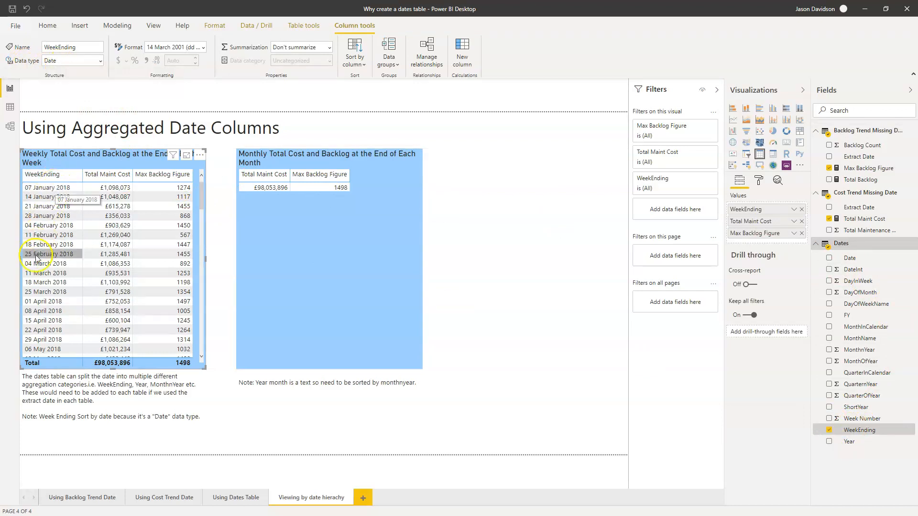
Step: Add MonthOfYear from the Dates table as the first column of the monthly visual, set to Don't summarize
{"action": "left_click", "coordinate": [310, 226]}
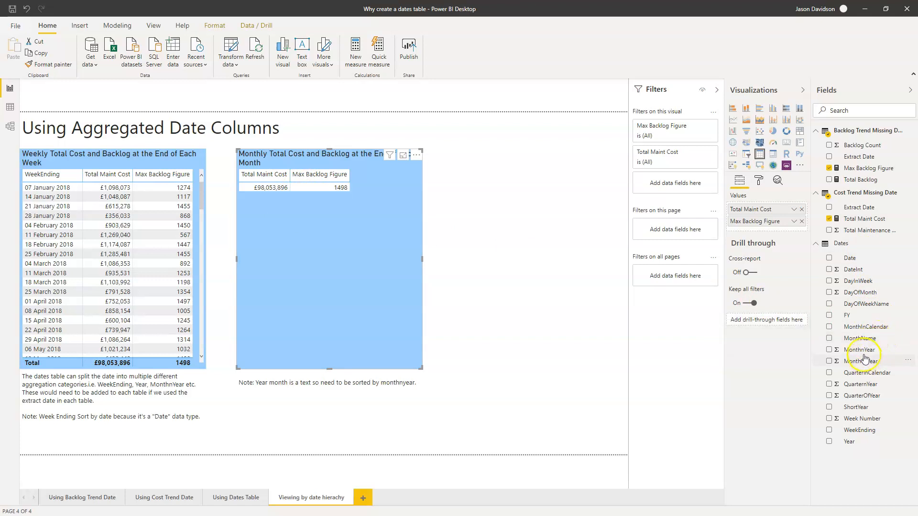
{"action": "left_click_drag", "start_coordinate": [866, 365], "coordinate": [793, 208]}
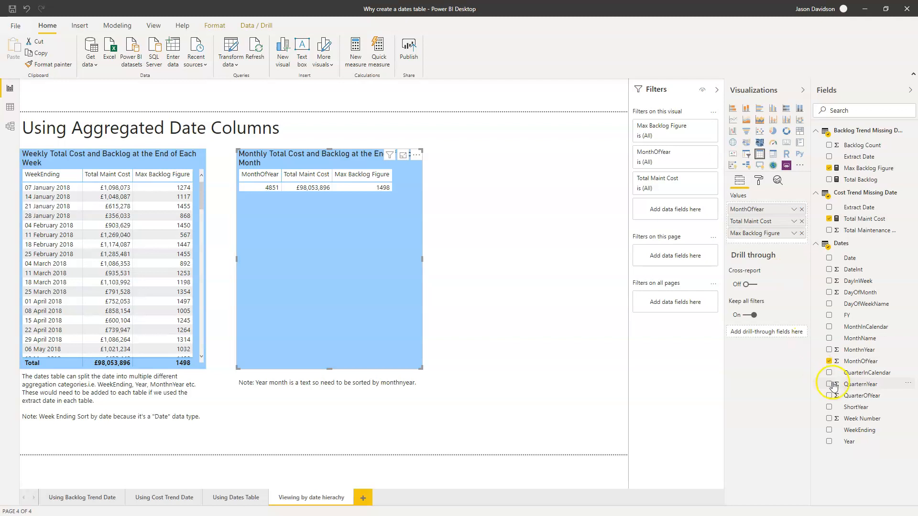
{"action": "left_click", "coordinate": [793, 208]}
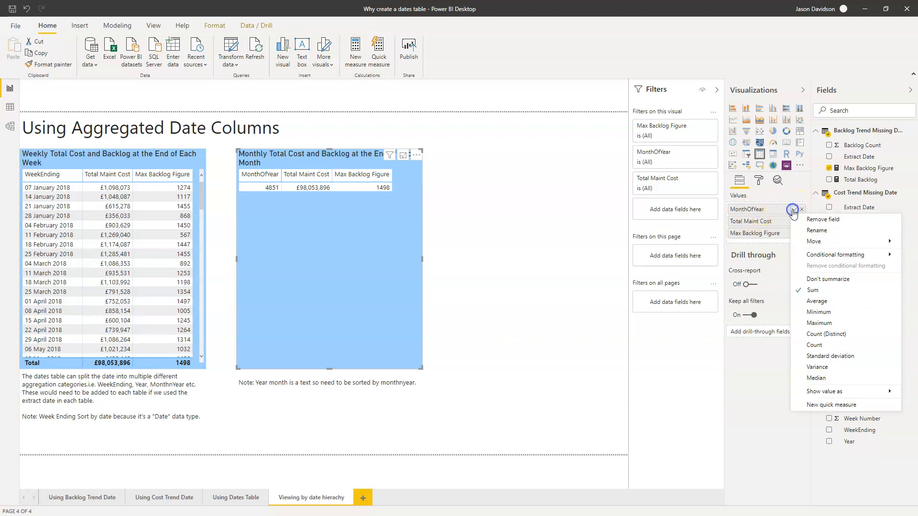
{"action": "left_click", "coordinate": [812, 279]}
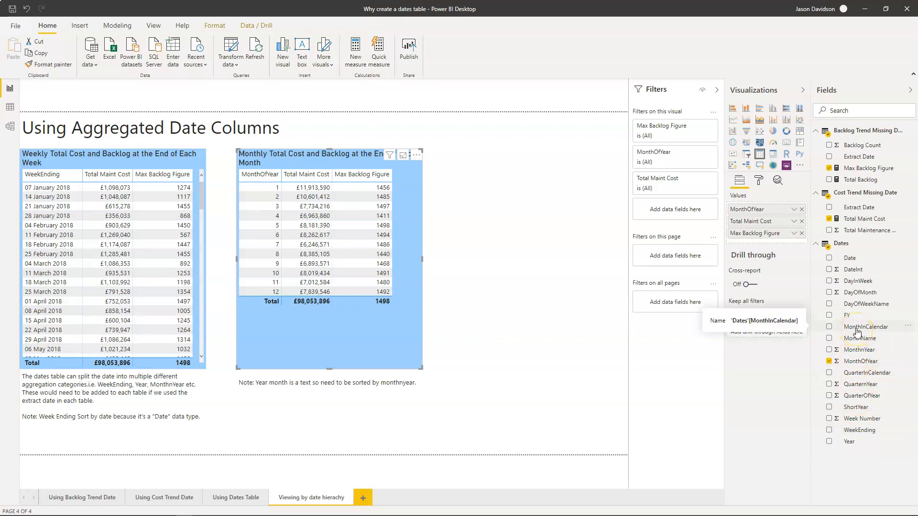
Step: Put MonthInCalendar first in the monthly visual in place of MonthOfYear, and check its data type and row order
{"action": "left_click_drag", "start_coordinate": [857, 331], "coordinate": [786, 209]}
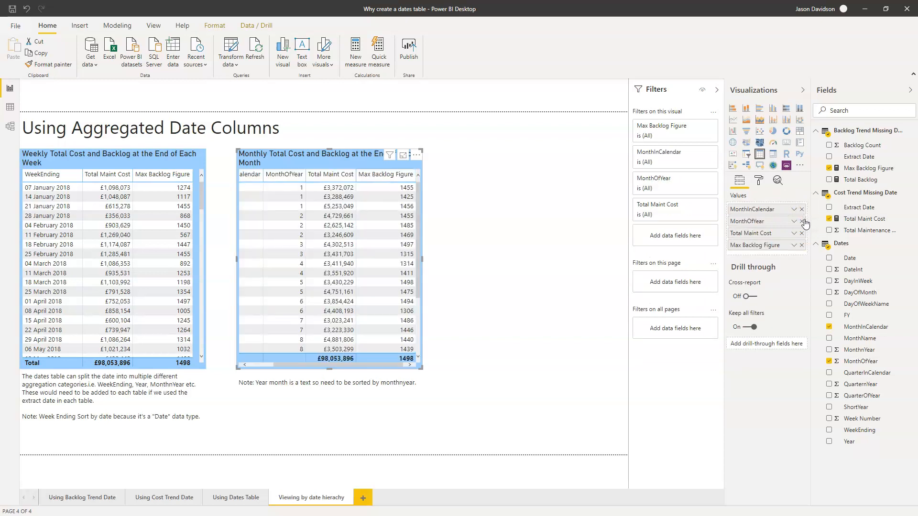
{"action": "left_click", "coordinate": [802, 221]}
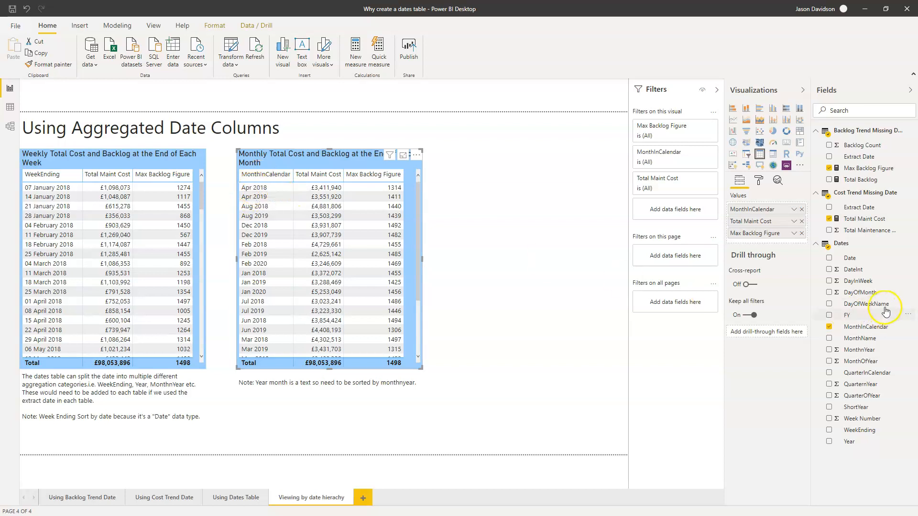
{"action": "left_click", "coordinate": [850, 329]}
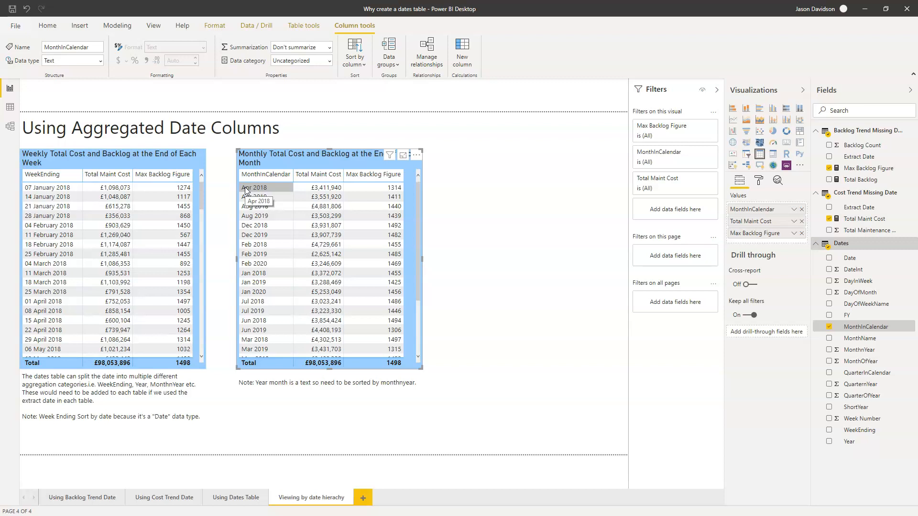
{"action": "left_click", "coordinate": [277, 179]}
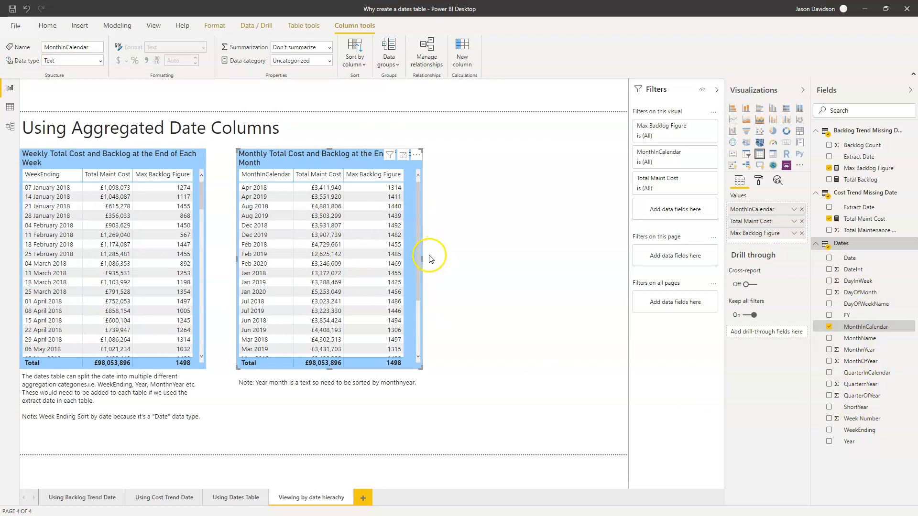
Step: Widen the monthly visual and add MonthnYear right after MonthInCalendar, set to Don't summarize
{"action": "left_click_drag", "start_coordinate": [421, 259], "coordinate": [505, 256]}
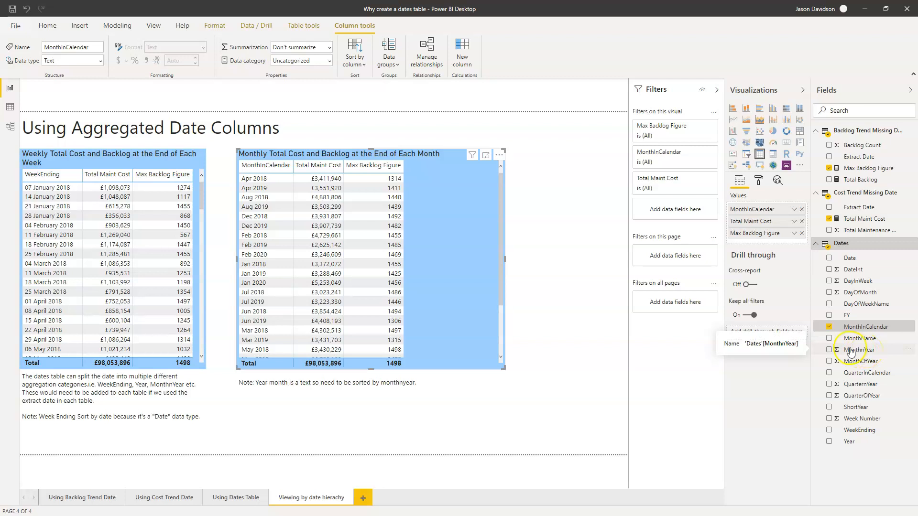
{"action": "left_click_drag", "start_coordinate": [865, 353], "coordinate": [772, 217]}
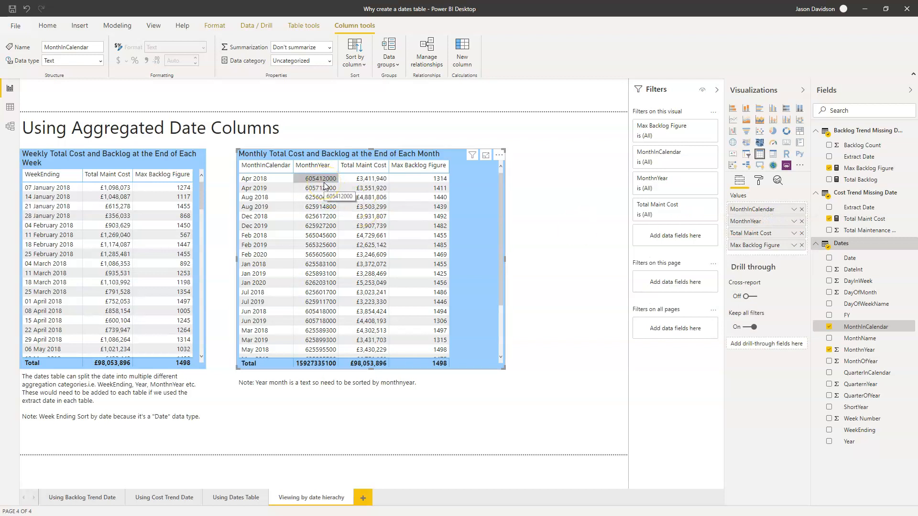
{"action": "left_click", "coordinate": [311, 183]}
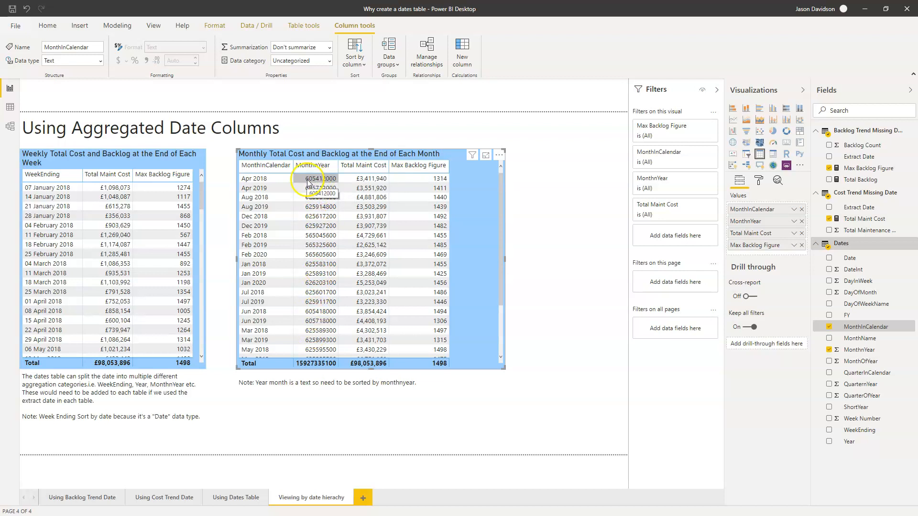
{"action": "left_click", "coordinate": [794, 222]}
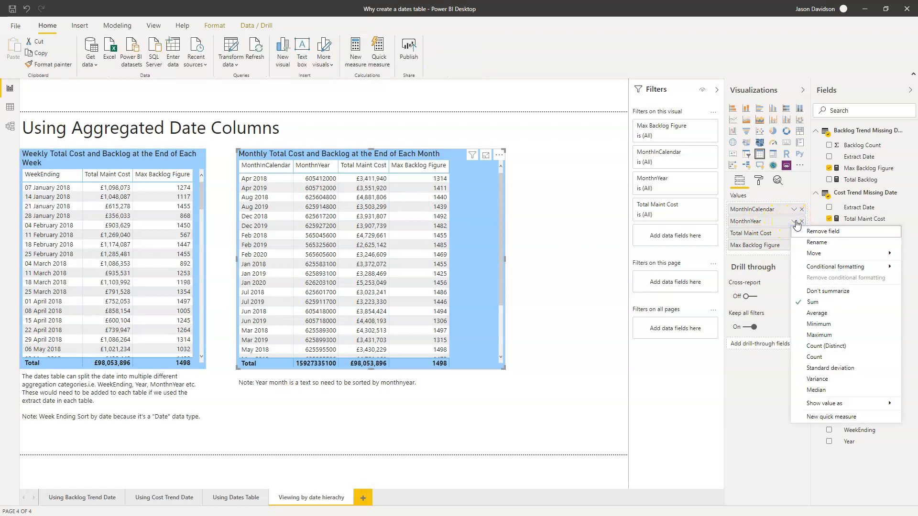
{"action": "left_click", "coordinate": [813, 291]}
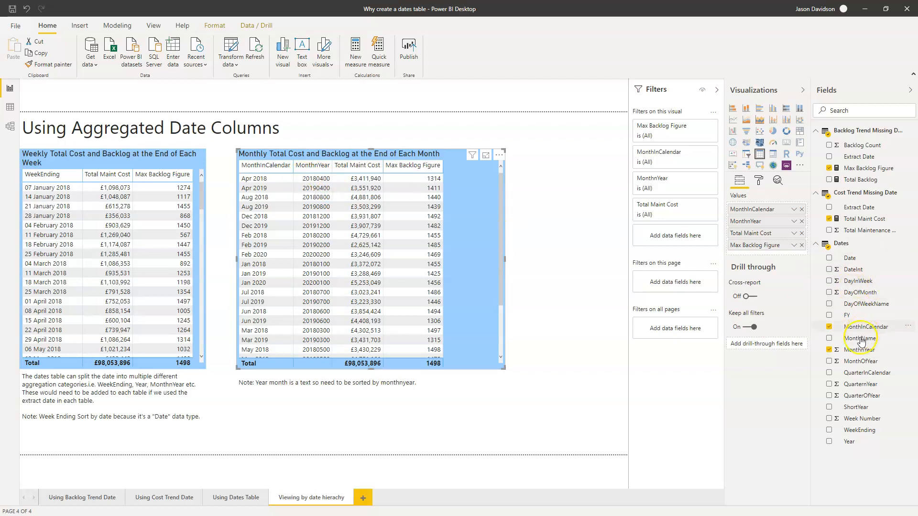
Step: Sort the monthly visual's rows by MonthnYear in ascending order
{"action": "left_click", "coordinate": [856, 352]}
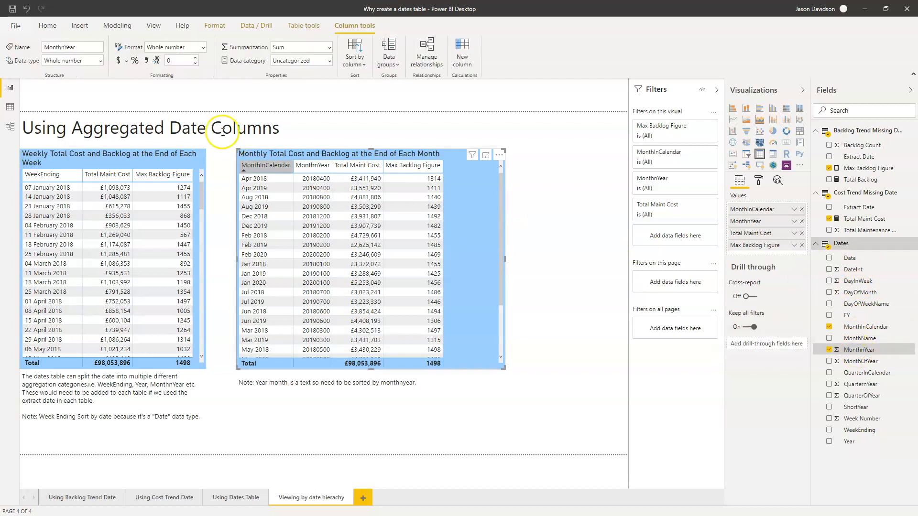
{"action": "left_click", "coordinate": [313, 167]}
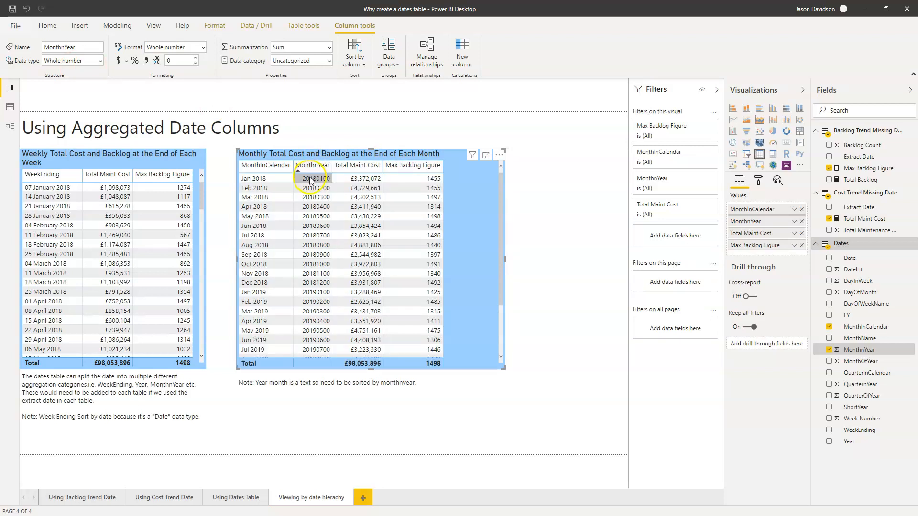
{"action": "left_click", "coordinate": [308, 207]}
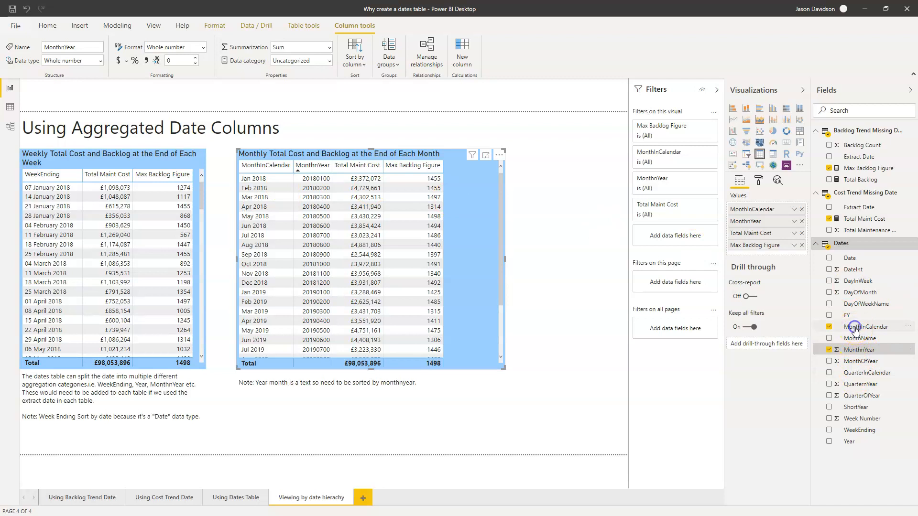
Step: Set the MonthInCalendar column to sort by MonthnYear, and remove MonthnYear from the monthly visual
{"action": "left_click", "coordinate": [855, 330]}
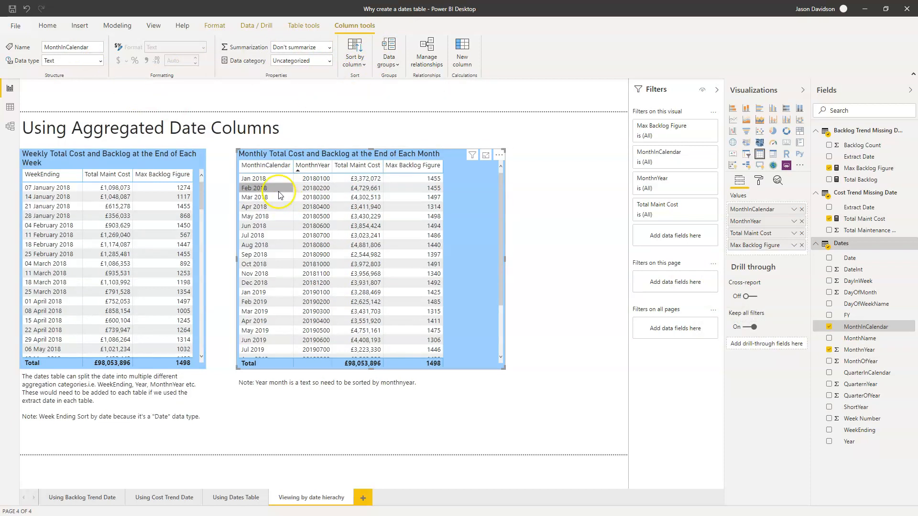
{"action": "left_click", "coordinate": [359, 66]}
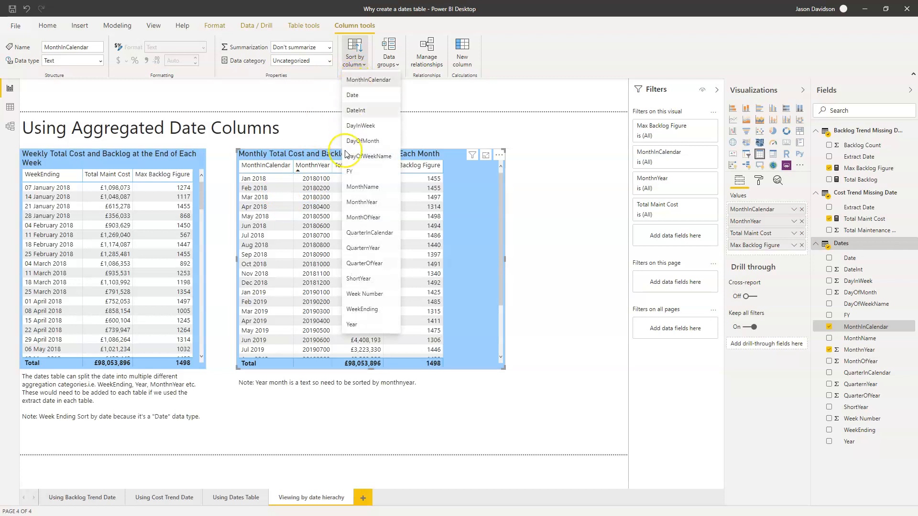
{"action": "left_click", "coordinate": [356, 203]}
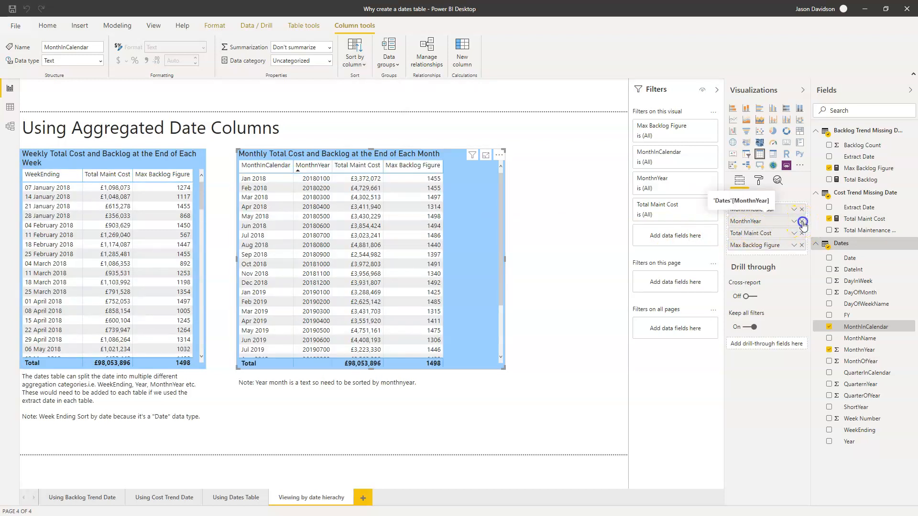
{"action": "left_click", "coordinate": [801, 221]}
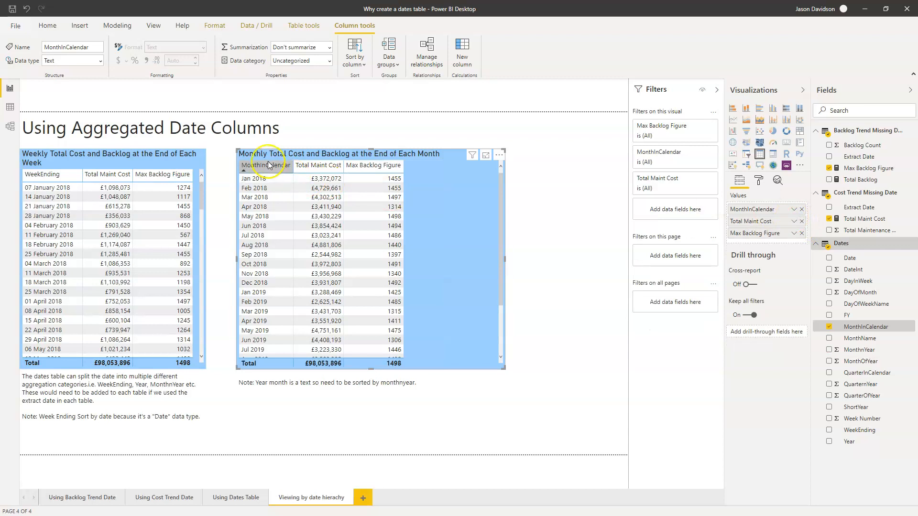